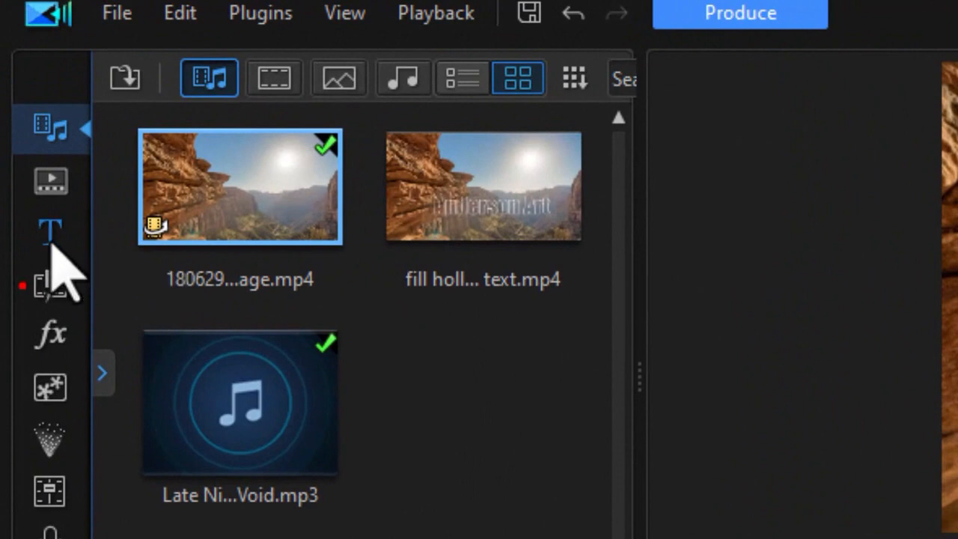
Add the Default text title to video track 2 at the start of the timeline, beneath the valley footage.
left_click(50, 232)
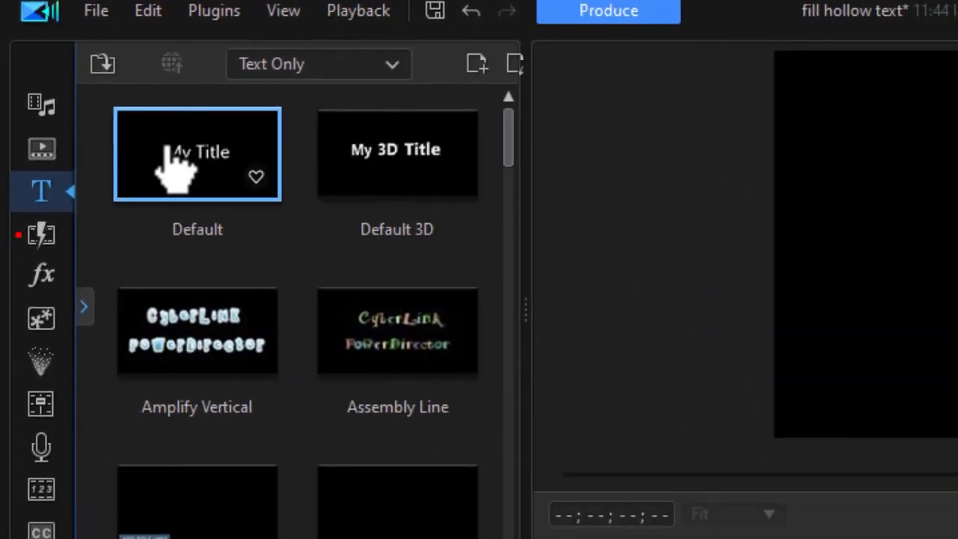
left_click(265, 192)
left_click_drag(272, 187, 218, 381)
left_click_drag(112, 198, 183, 500)
Set the duration of the title clip on track 2 to 7 seconds.
left_click(124, 385)
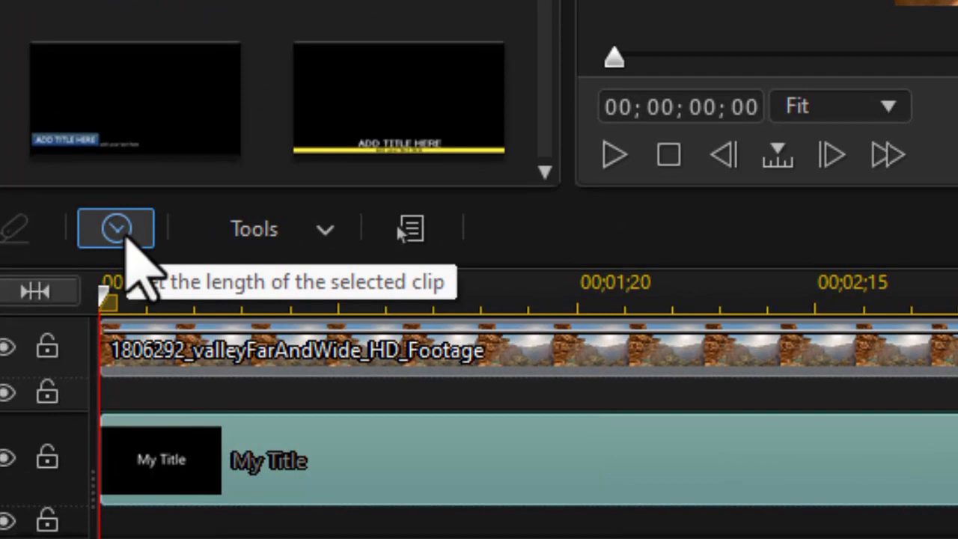
left_click(116, 228)
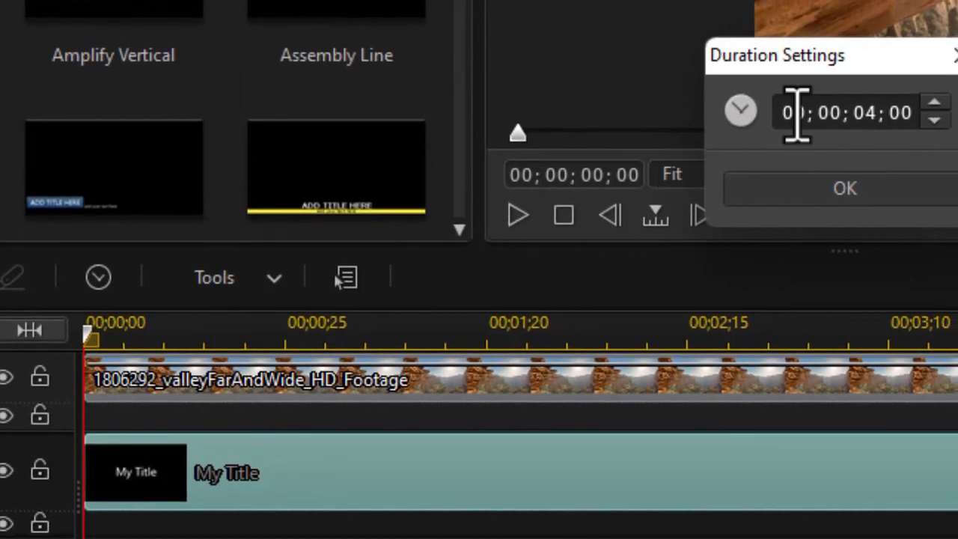
left_click(865, 113)
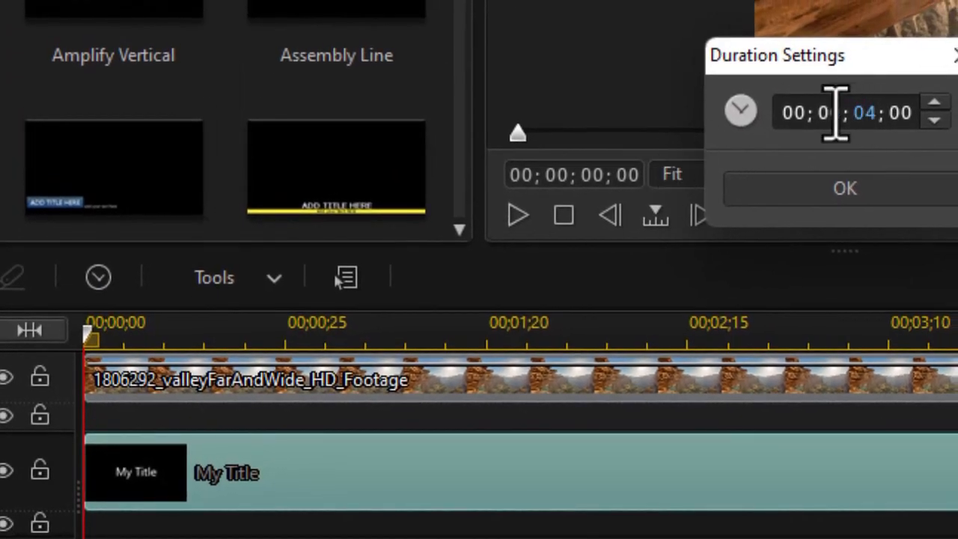
type("7")
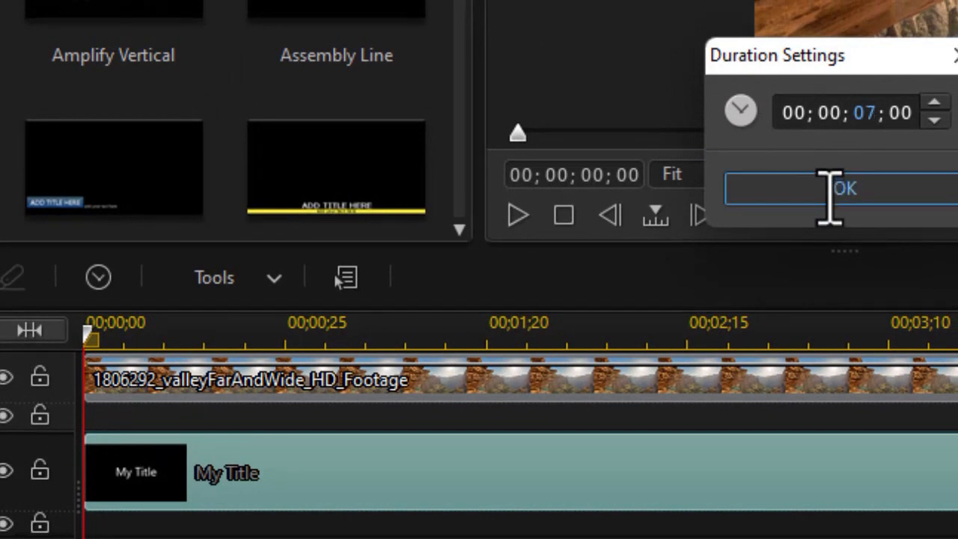
left_click(830, 196)
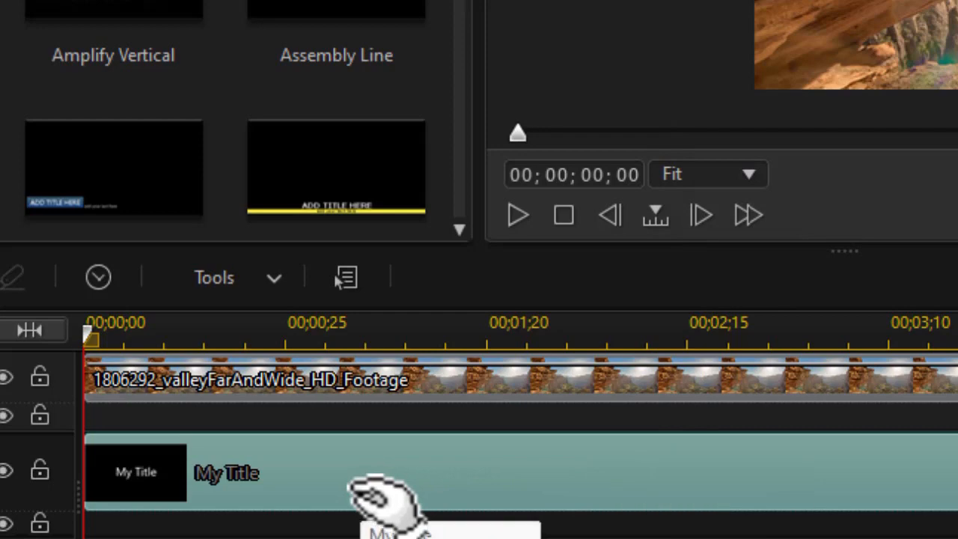
Open the title clip in the Title Designer and replace its text with "Canyon".
double_click(363, 513)
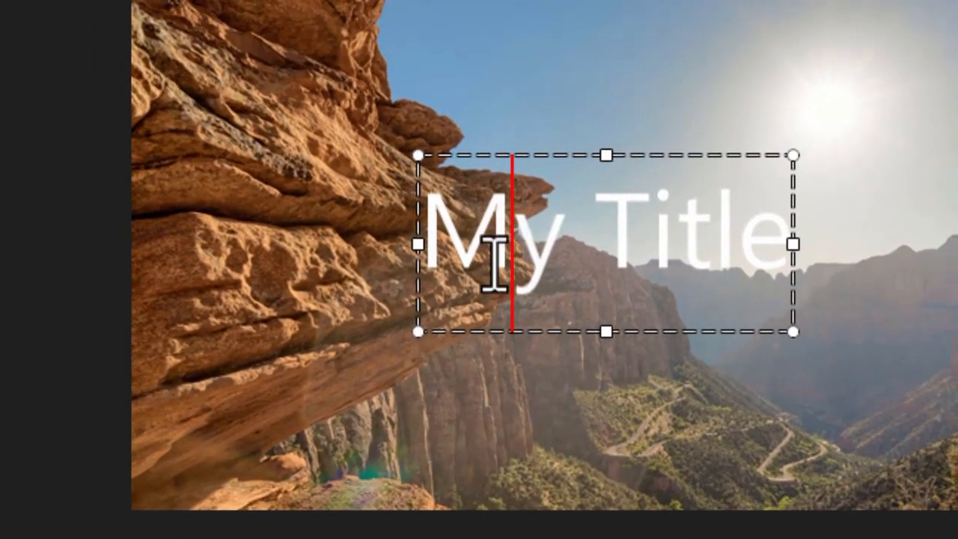
key("ctrl+a")
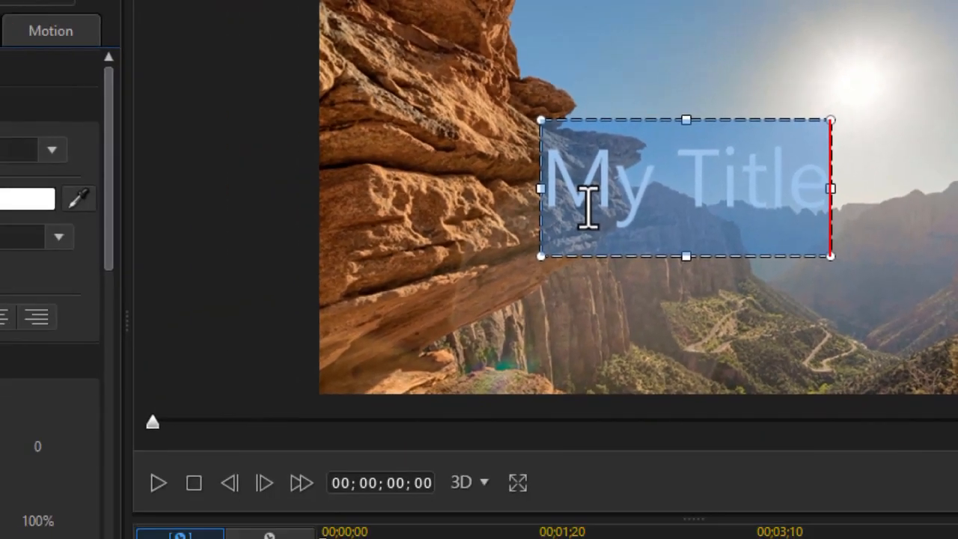
type("C")
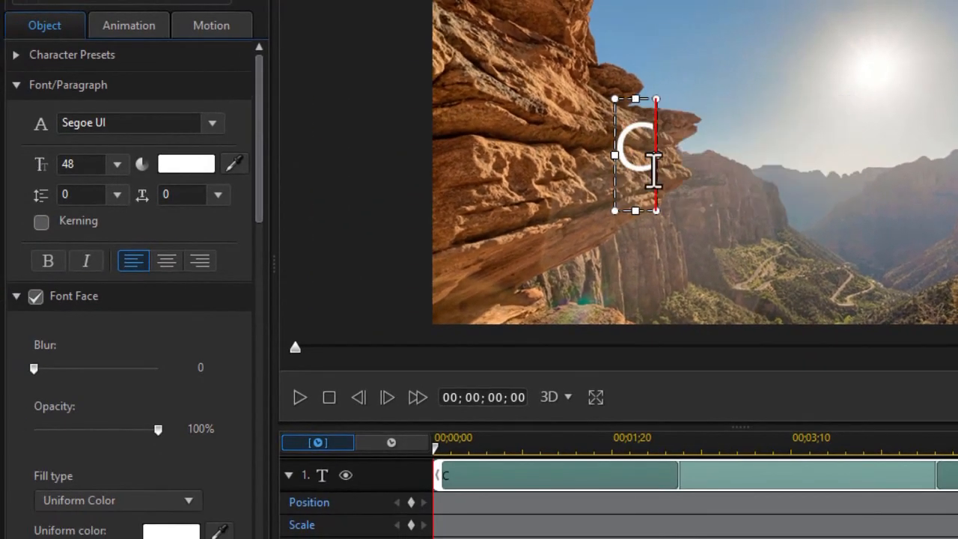
type("anyon")
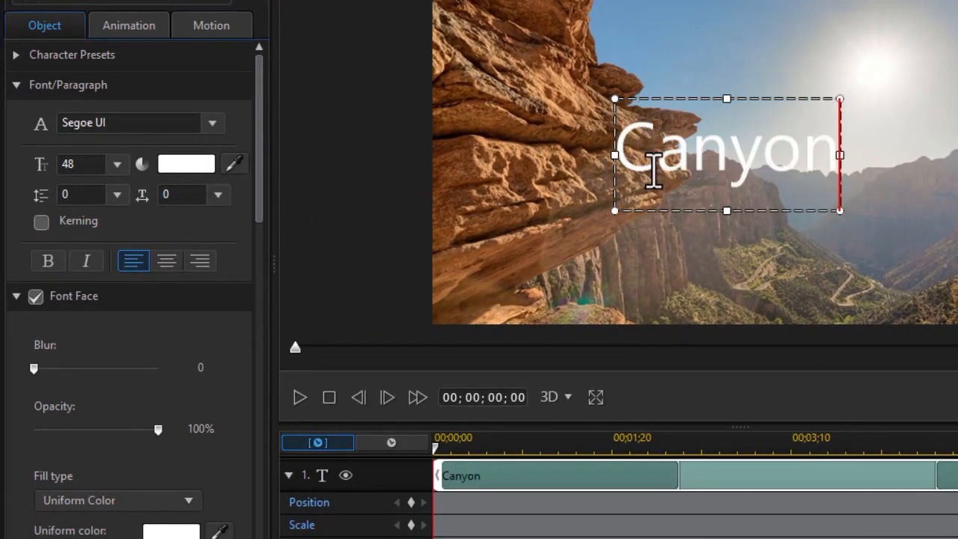
Set the "Canyon" text to the Impact font at size 72 and move it lower in the frame.
key("ctrl+a")
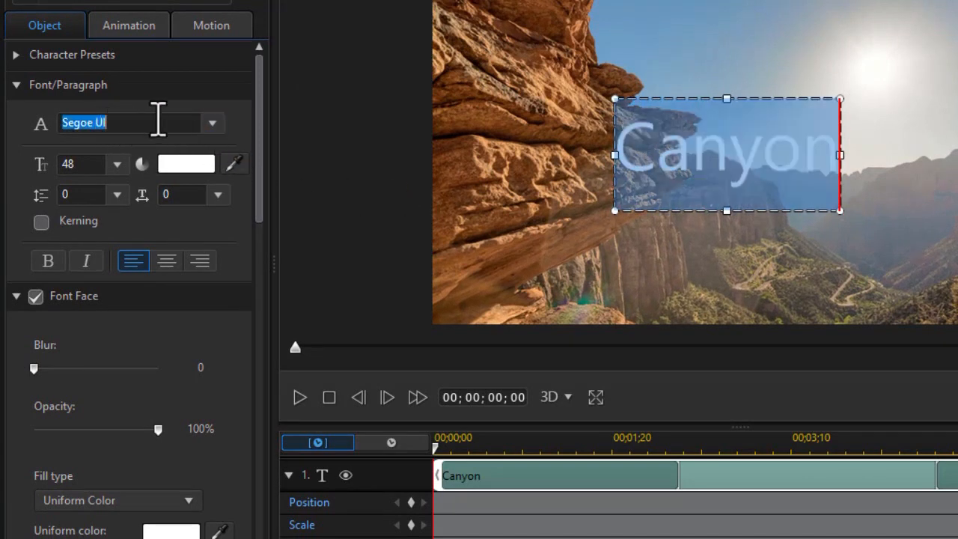
type("Impact")
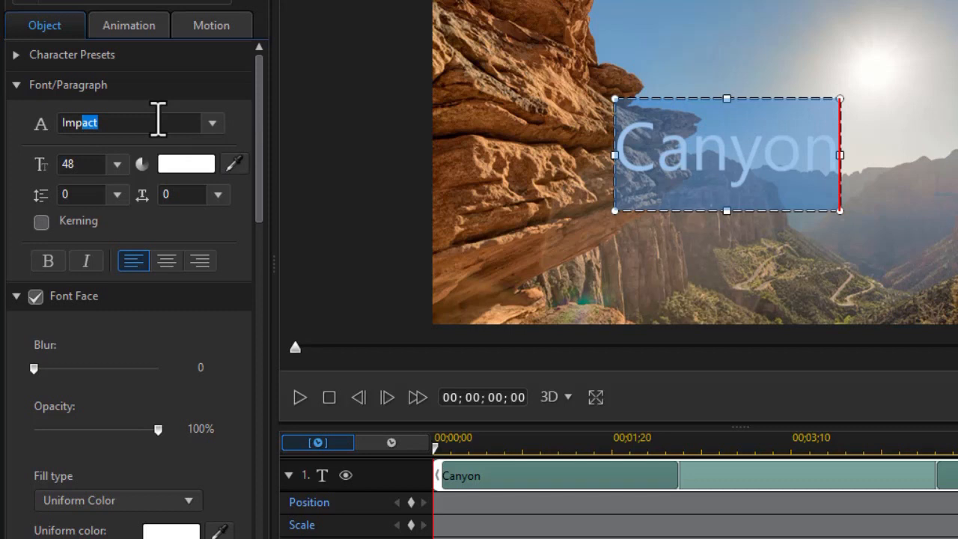
key("Return")
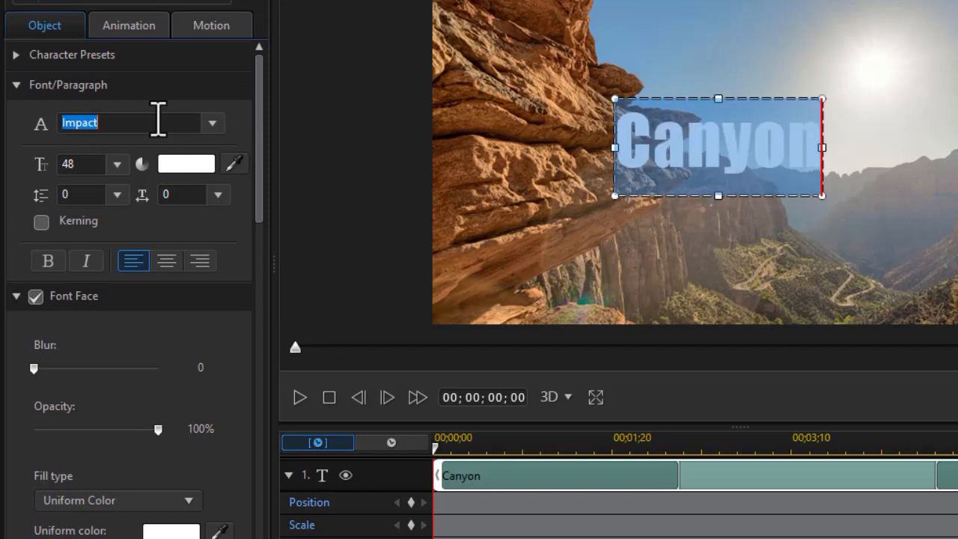
left_click(117, 165)
left_click(82, 263)
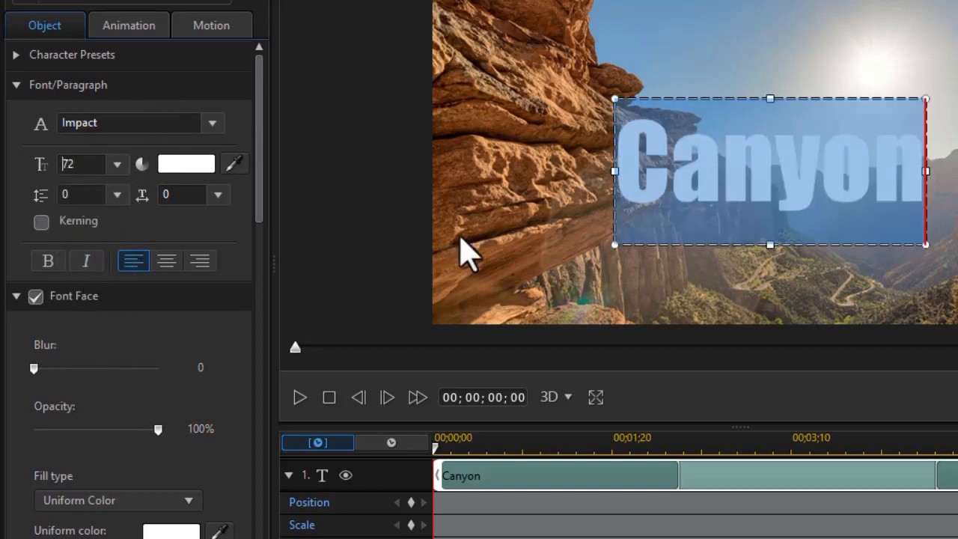
left_click_drag(723, 96, 709, 154)
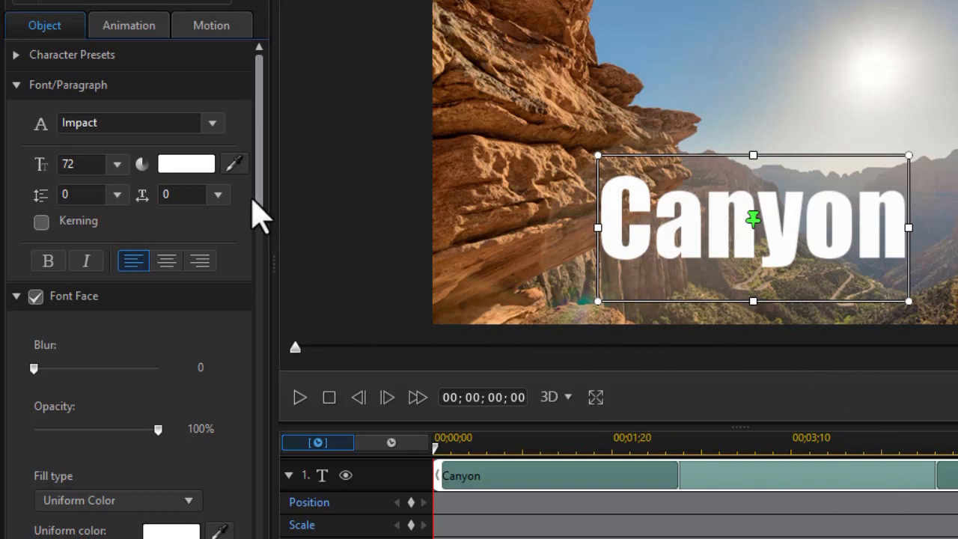
Turn off the title's font face and turn on its border to make the letters hollow.
left_click_drag(257, 192, 255, 214)
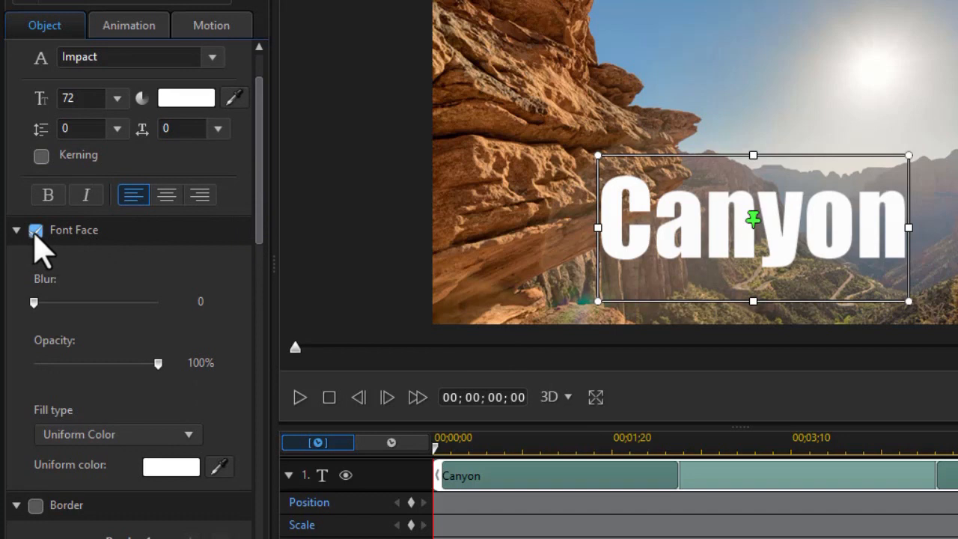
left_click(35, 231)
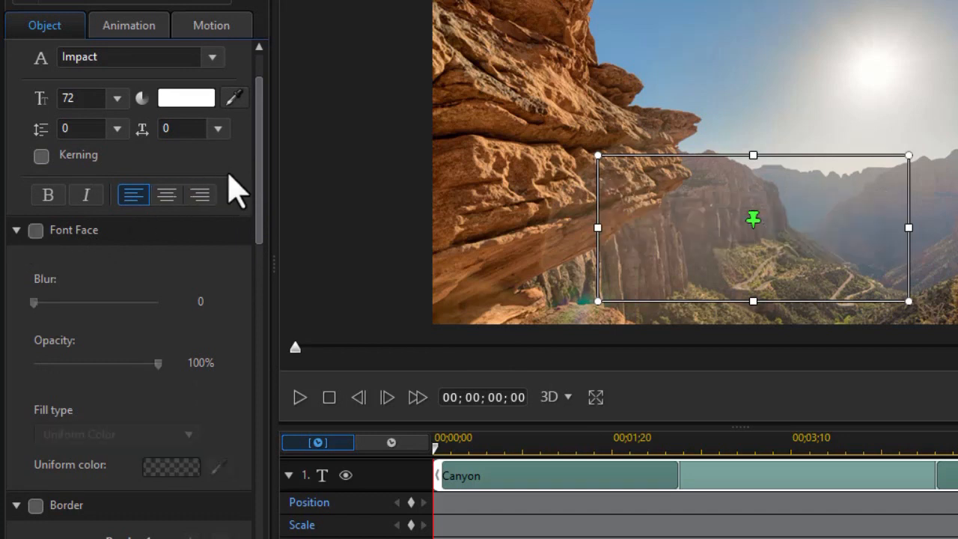
left_click_drag(257, 207, 239, 277)
scroll(240, 292, "down", 3)
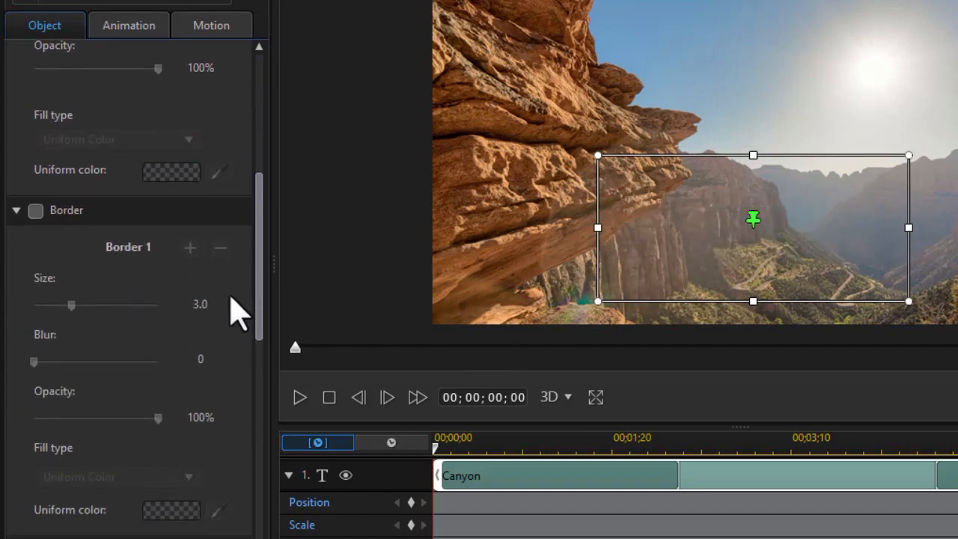
left_click(35, 216)
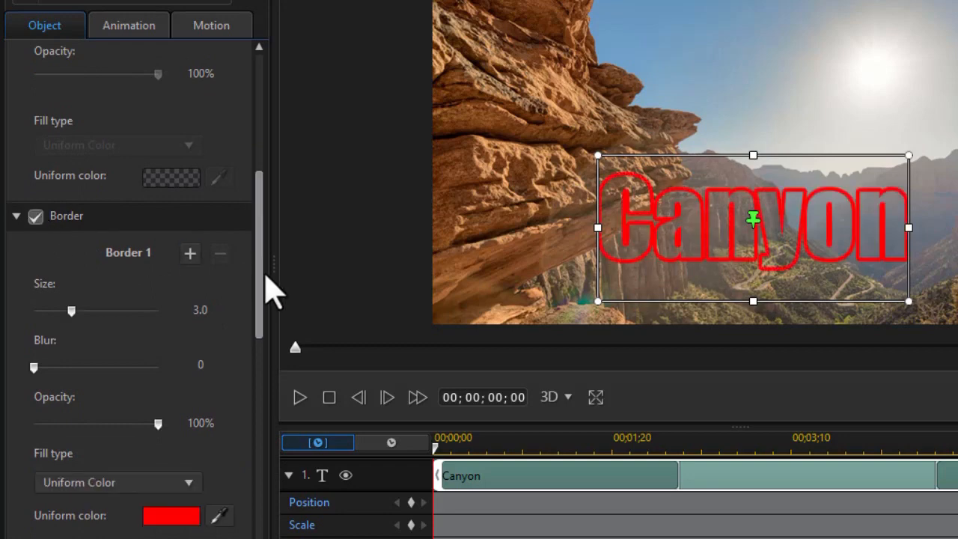
Change the uniform color of the title's border to white (FFFFFF).
left_click_drag(259, 292, 240, 378)
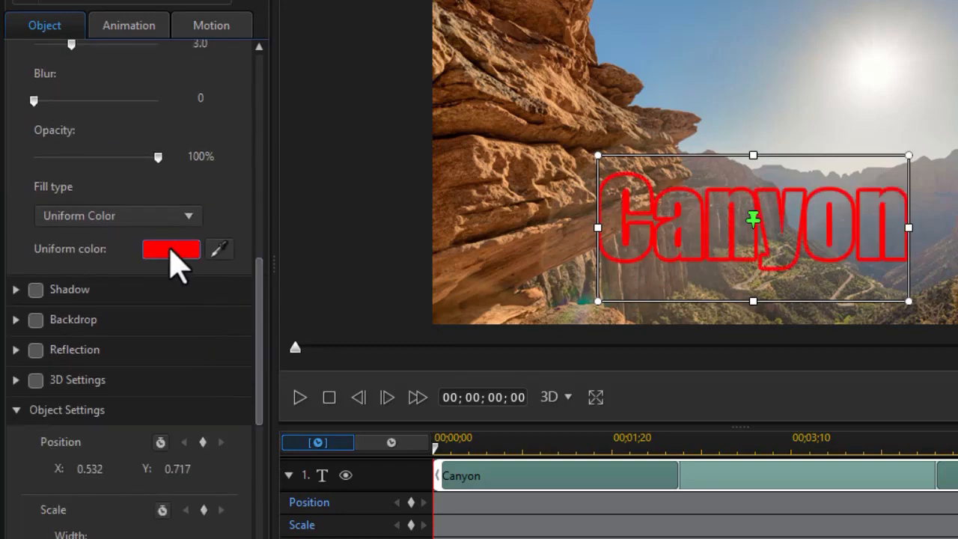
left_click(172, 250)
left_click(583, 258)
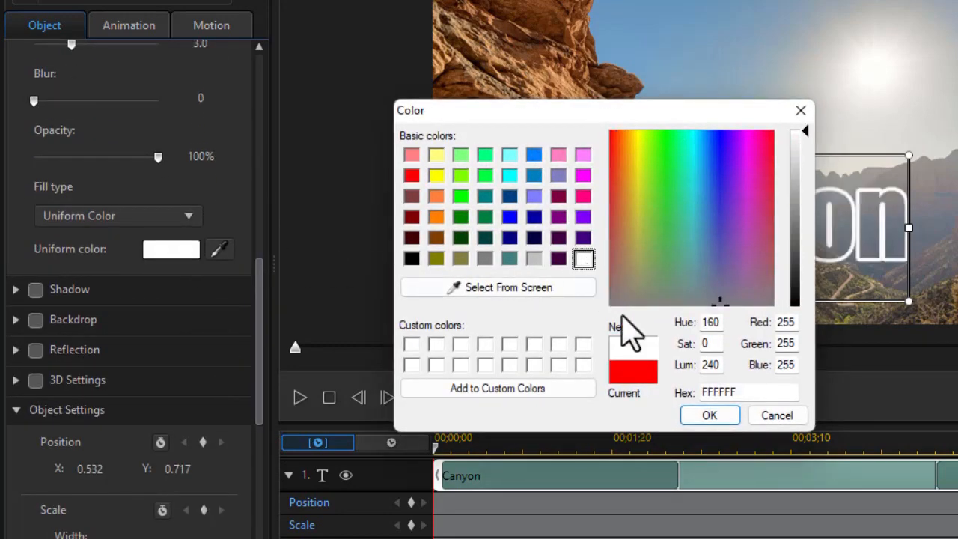
left_click(709, 416)
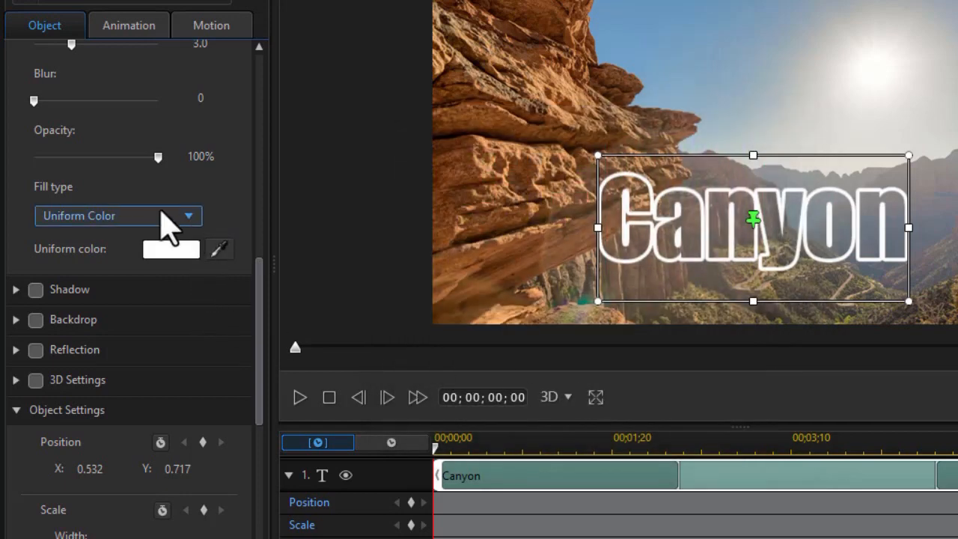
Reduce the title's border size to 1.7 and apply the title changes to the timeline.
left_click_drag(259, 267, 244, 231)
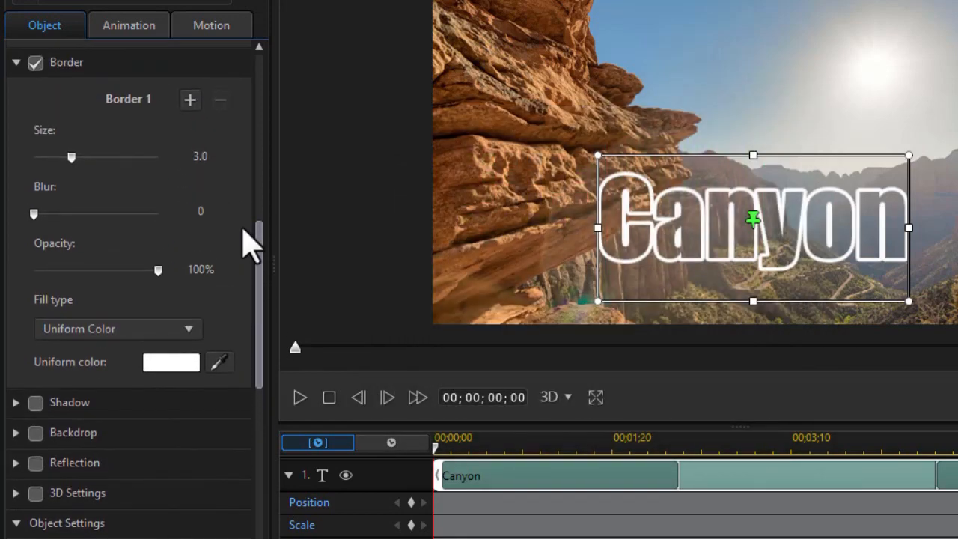
scroll(247, 240, "up", 2)
left_click_drag(72, 232, 56, 232)
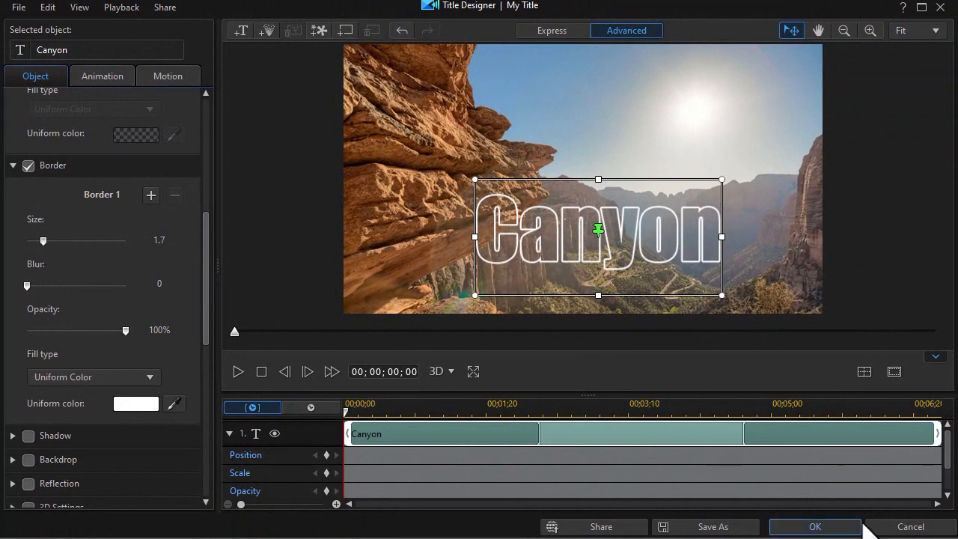
left_click(837, 532)
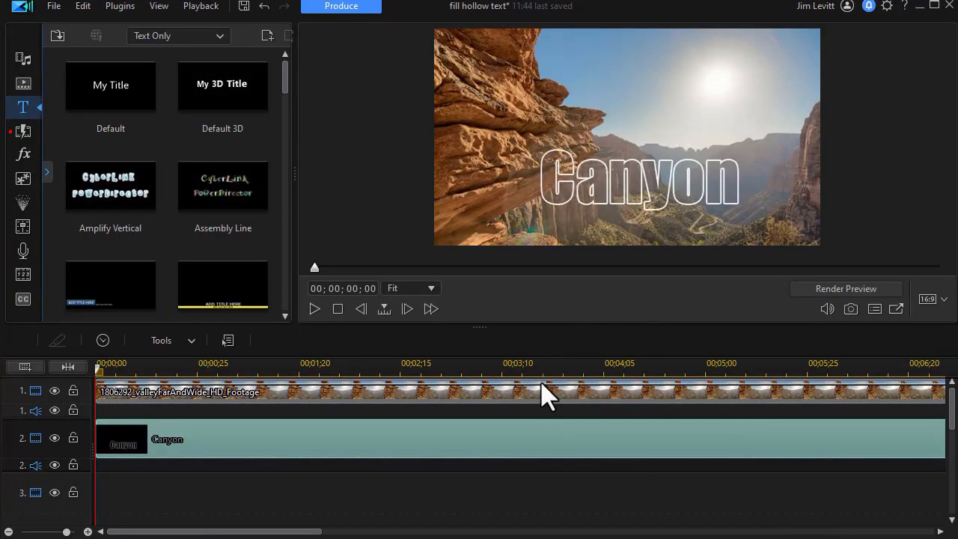
Copy the "Canyon" title clip and paste the duplicate onto video track 3 at the start of the timeline.
right_click(344, 447)
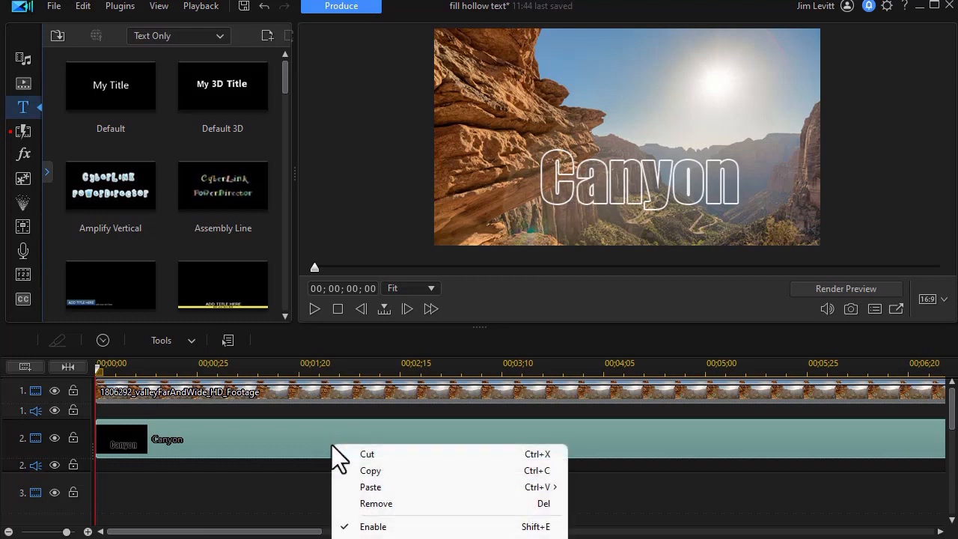
left_click(356, 469)
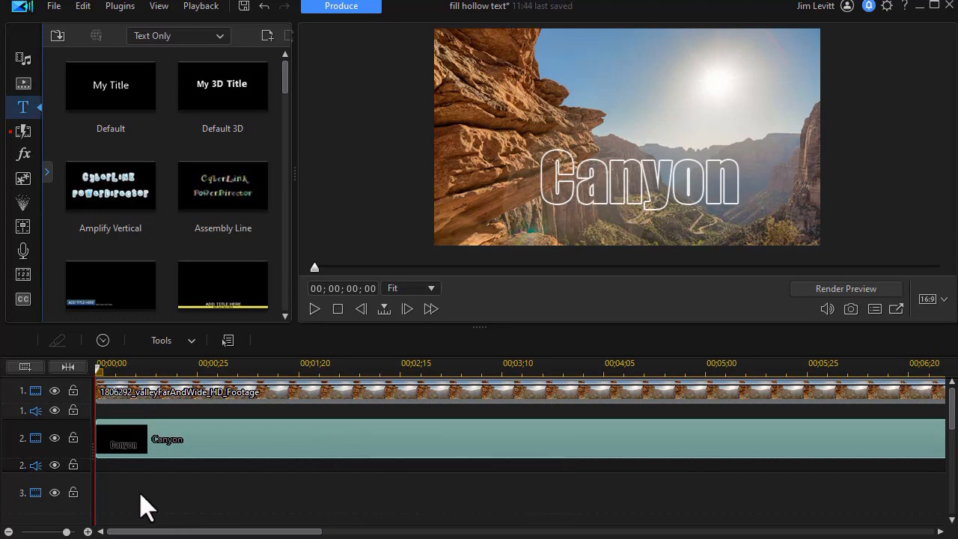
left_click(147, 507)
scroll(143, 494, "down", 1)
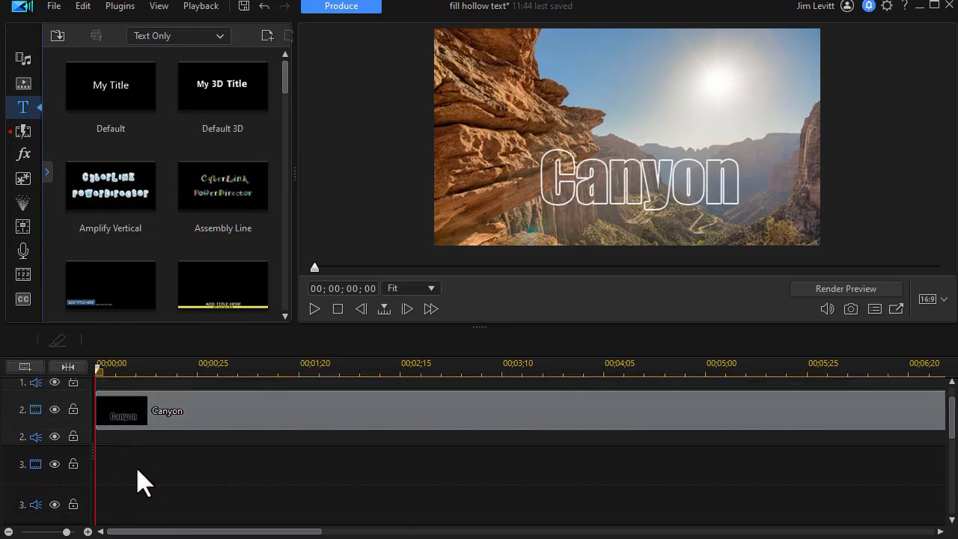
key("ctrl+v")
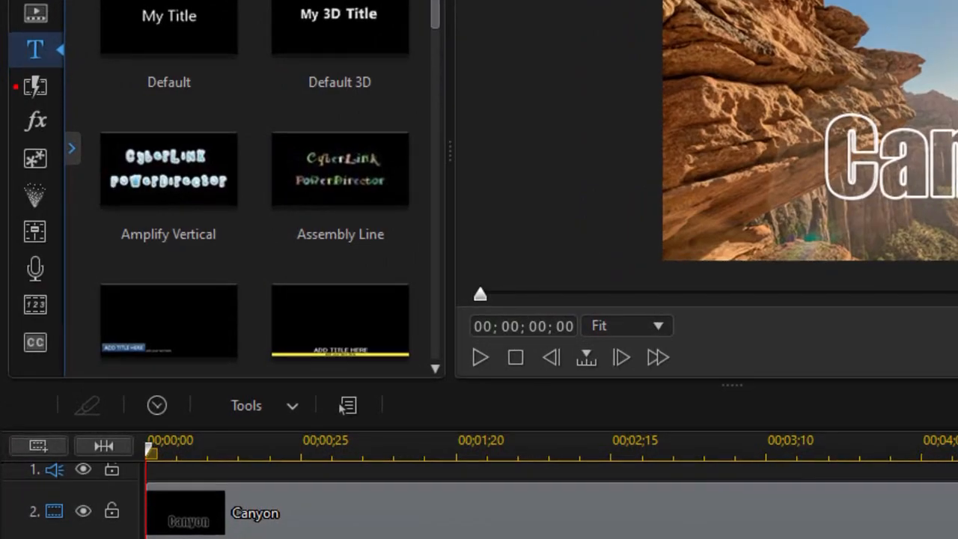
Open the duplicate title for editing, turn on its font face and set the fill type to Gradient Color.
left_click(347, 405)
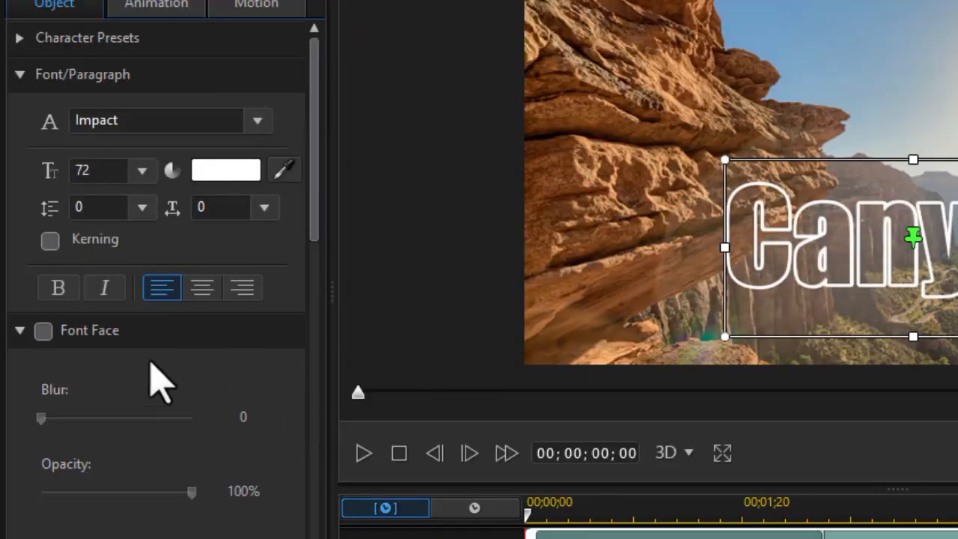
left_click(44, 331)
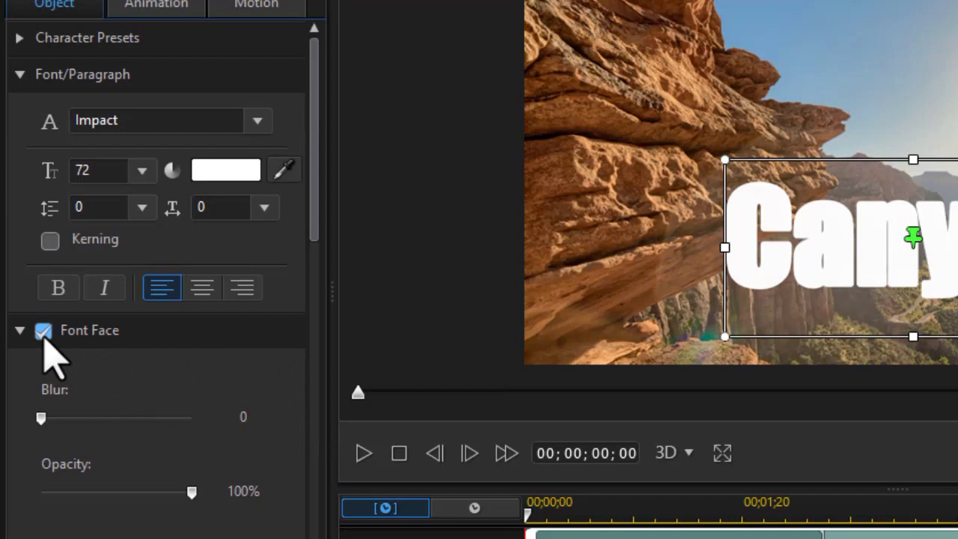
left_click_drag(309, 220, 310, 293)
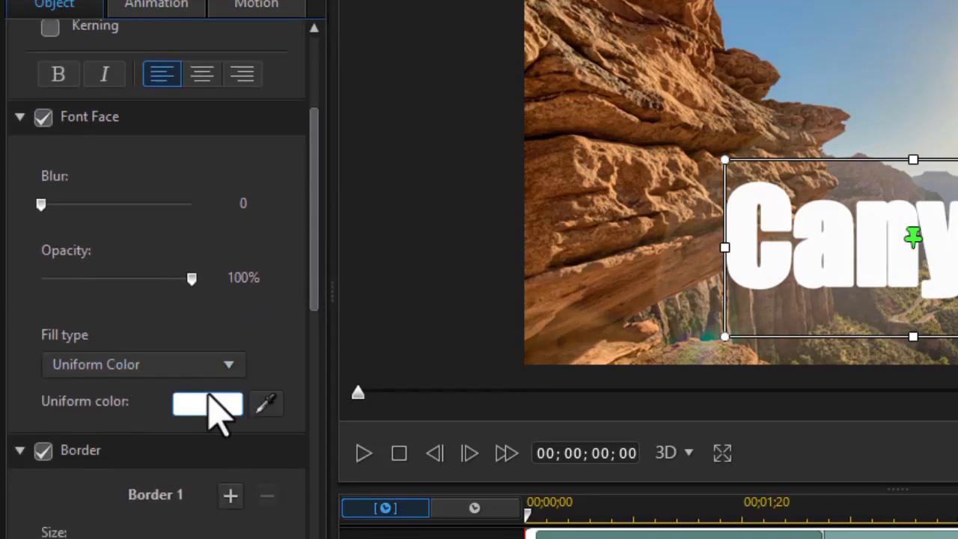
left_click(228, 369)
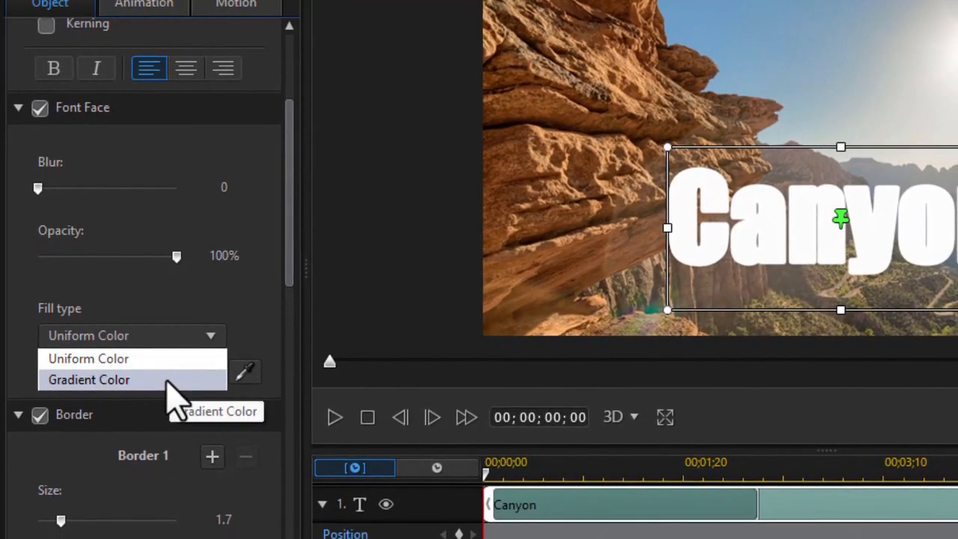
left_click(171, 379)
Change the first gradient stop of the duplicate title's fill to a darker blue, 0073AA.
double_click(44, 480)
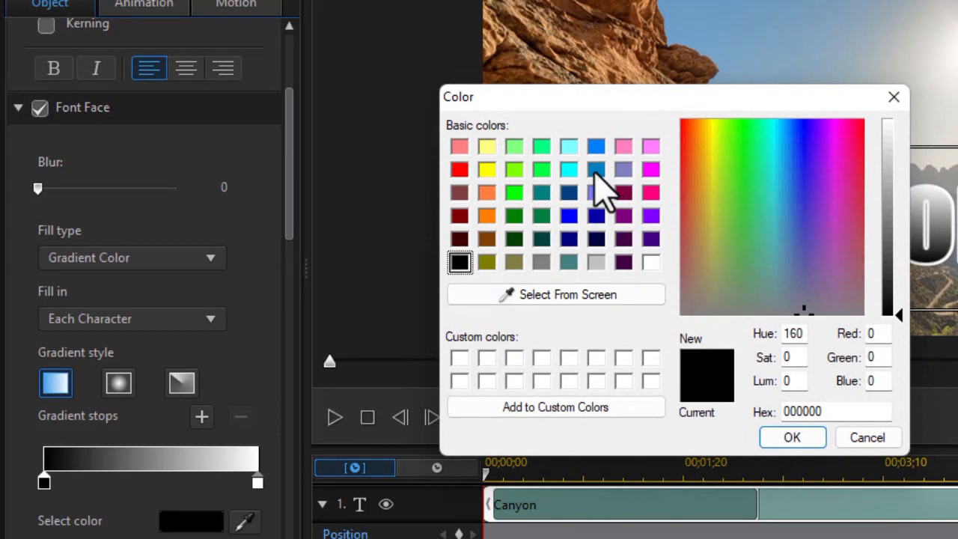
left_click(596, 171)
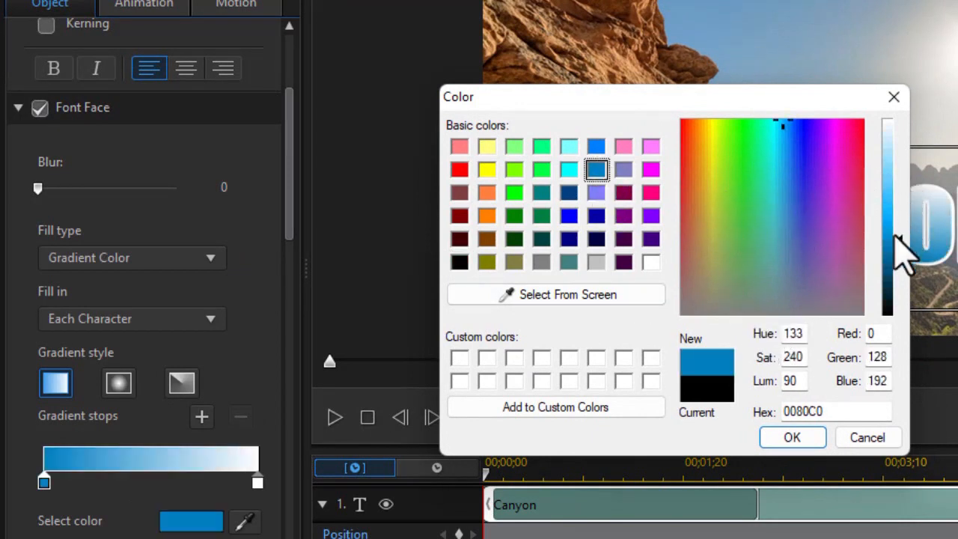
left_click_drag(898, 243, 898, 253)
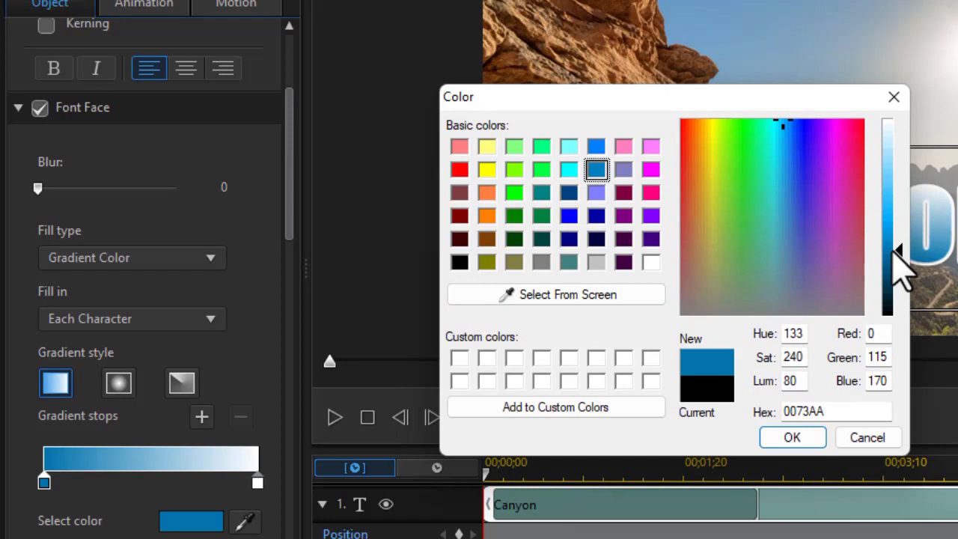
left_click(805, 436)
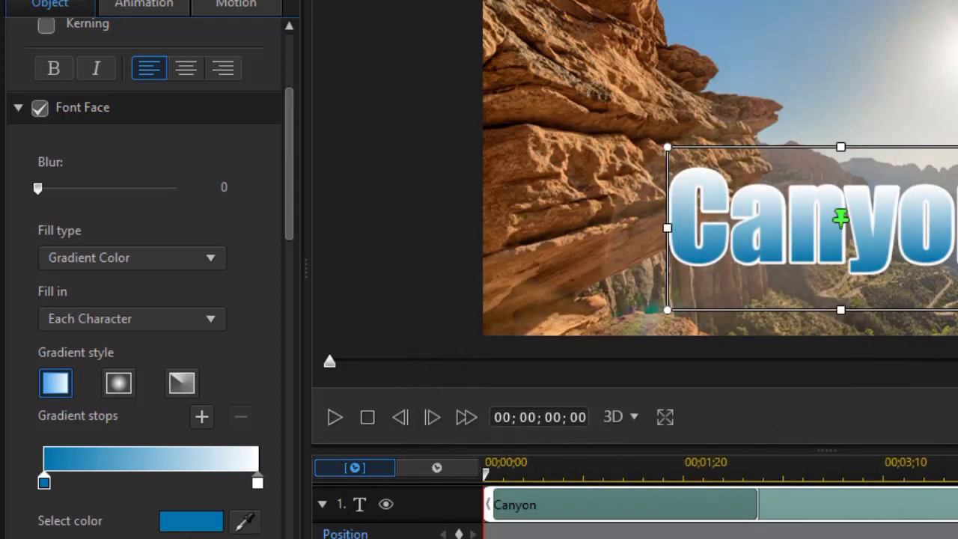
Add a gradient stop about three quarters along the ramp, darken its color to 3884A5, and apply the title changes.
left_click(203, 481)
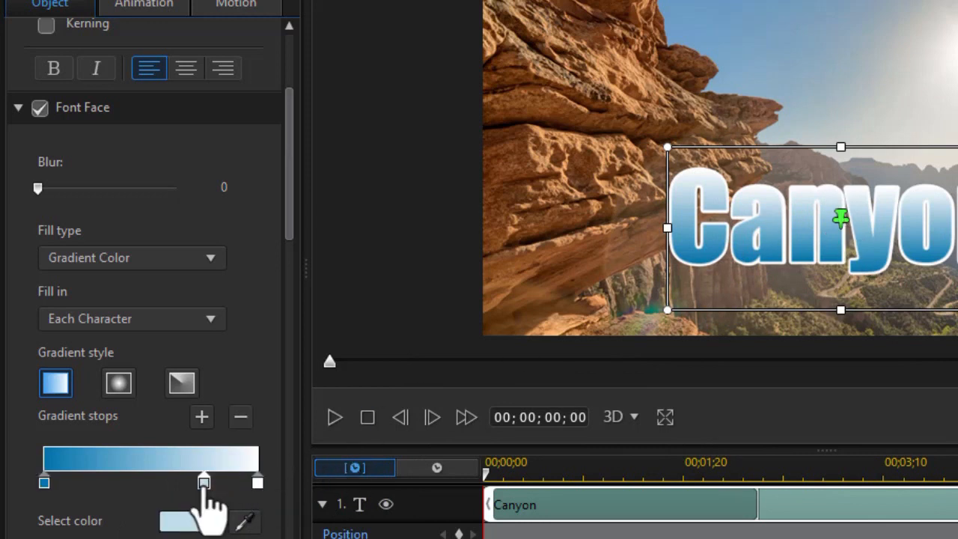
left_click(203, 482)
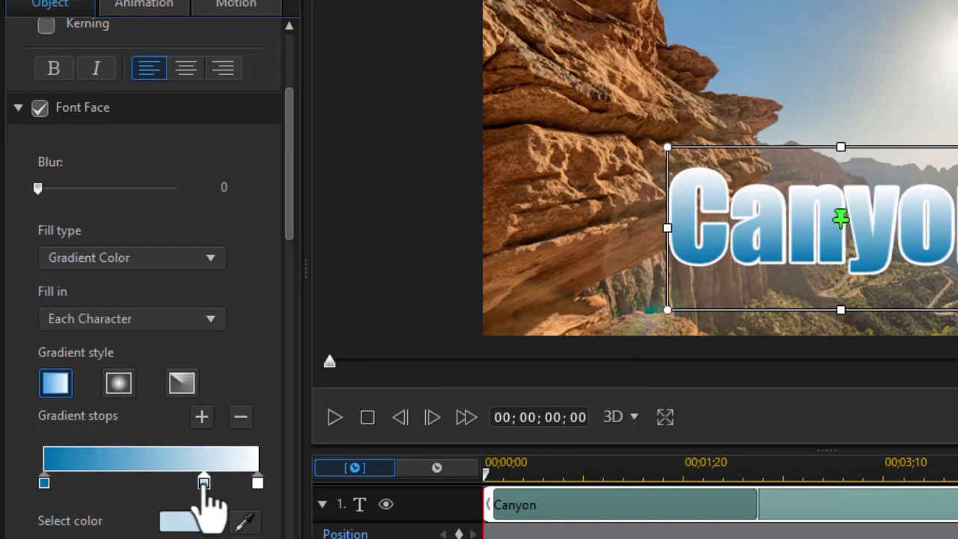
double_click(201, 485)
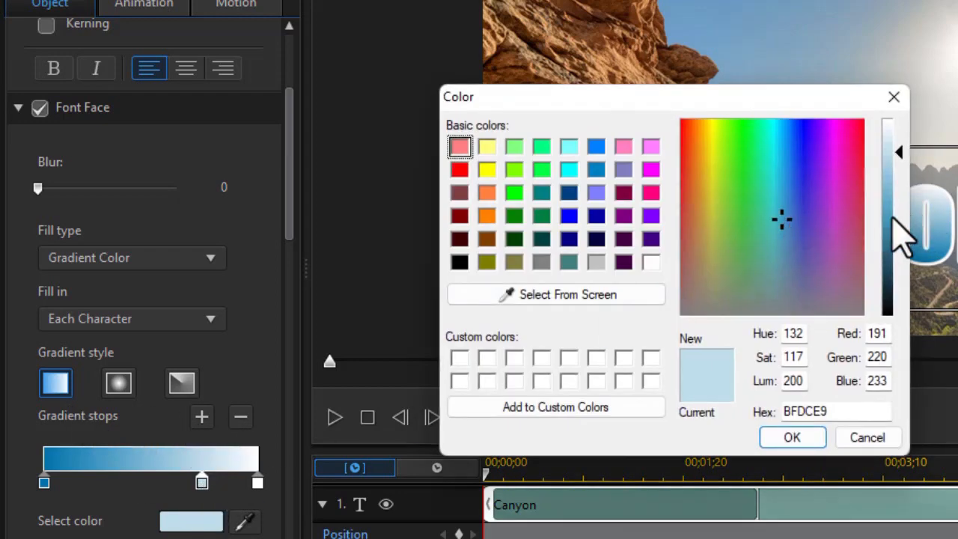
left_click_drag(894, 160, 902, 244)
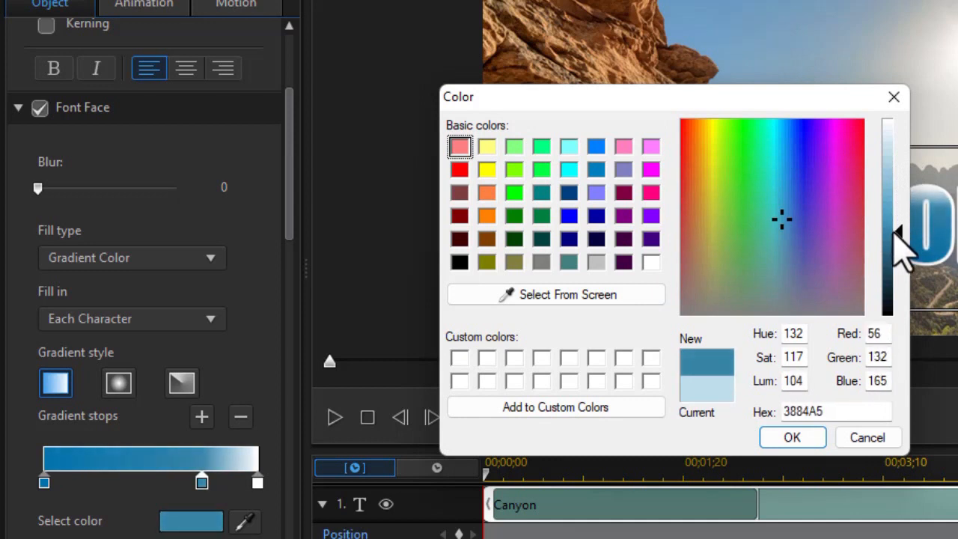
left_click(793, 441)
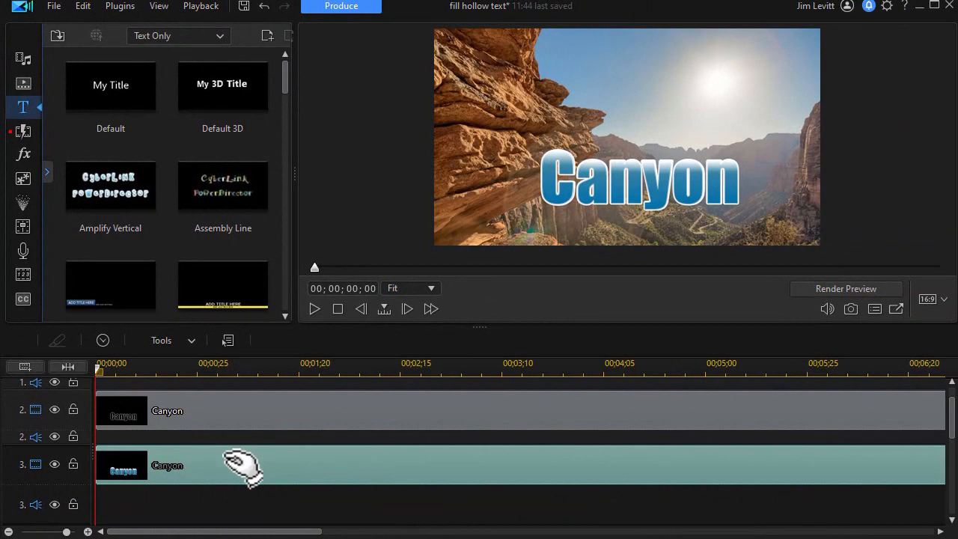
Hide video track 3 to check the hollow title on track 2, and show it again.
left_click(56, 465)
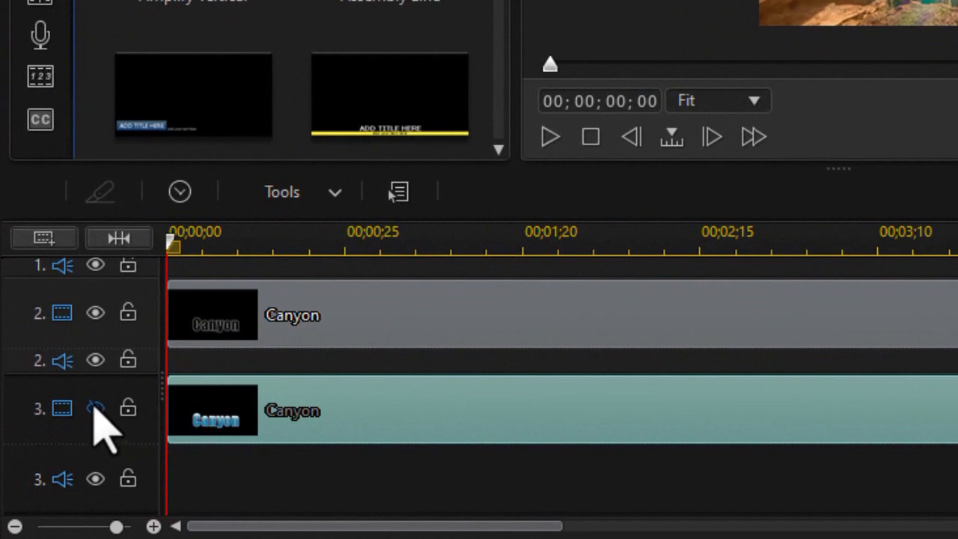
left_click(96, 408)
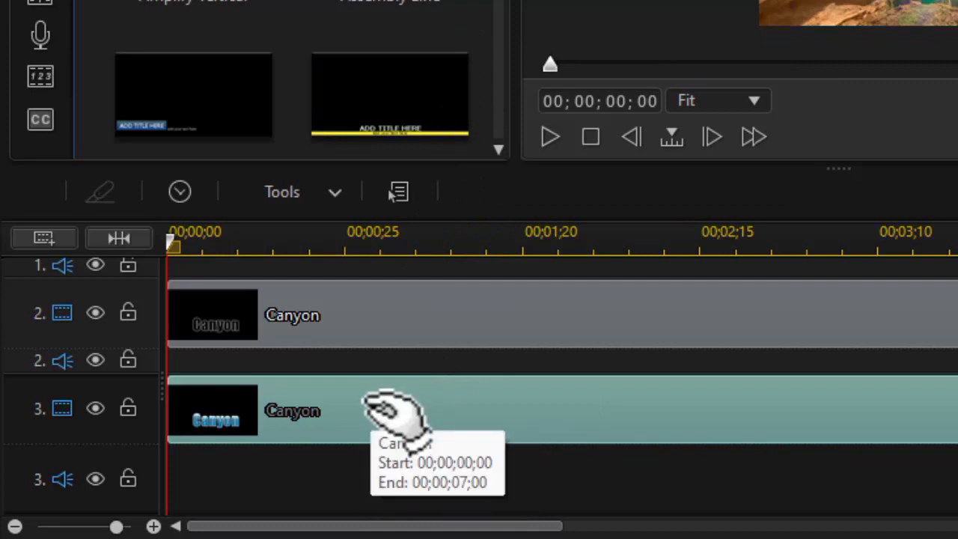
Open the track 3 Canyon title in the Mask Designer and apply the plain rectangle mask.
left_click(298, 196)
left_click(309, 254)
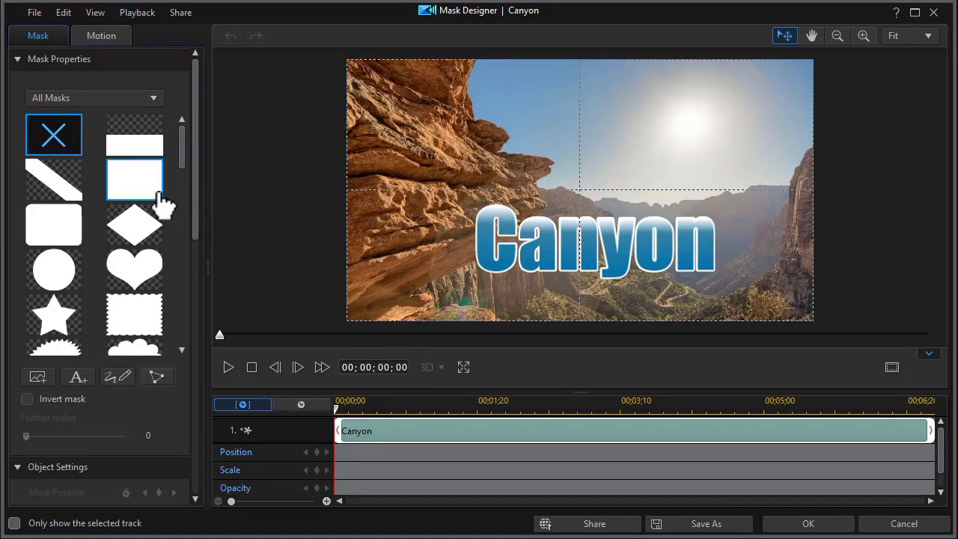
left_click(127, 187)
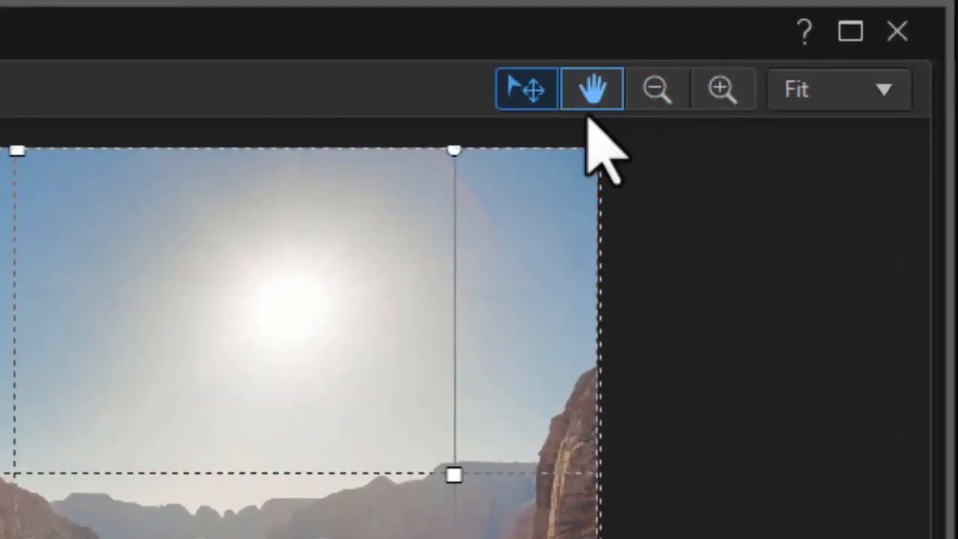
Enlarge the rectangle mask beyond the frame and rotate it to -45 degrees.
left_click(658, 98)
left_click(657, 104)
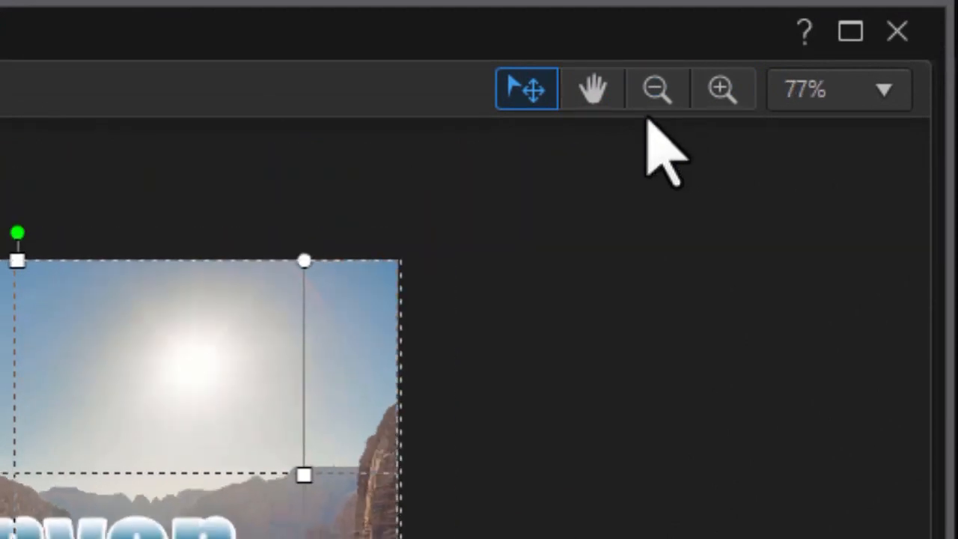
left_click(656, 101)
left_click(657, 98)
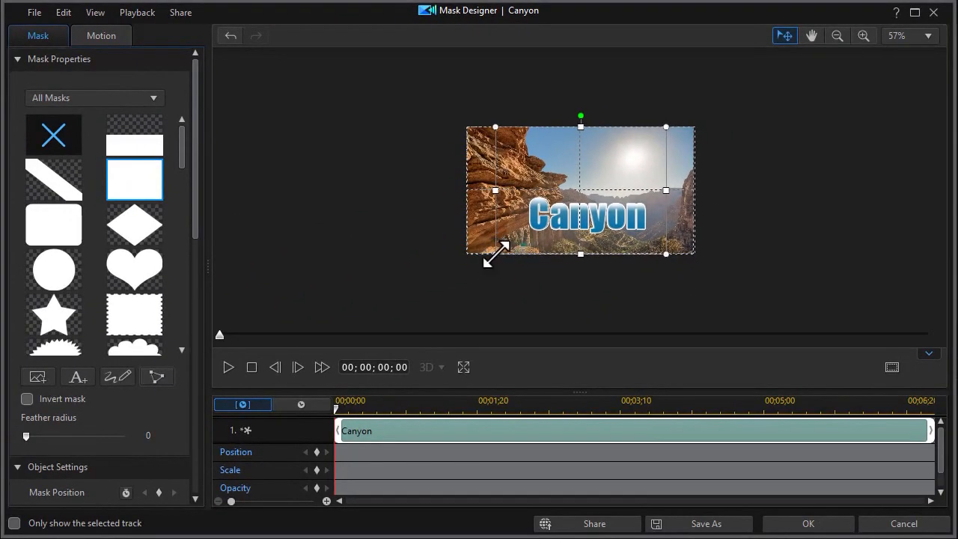
left_click_drag(495, 253, 411, 282)
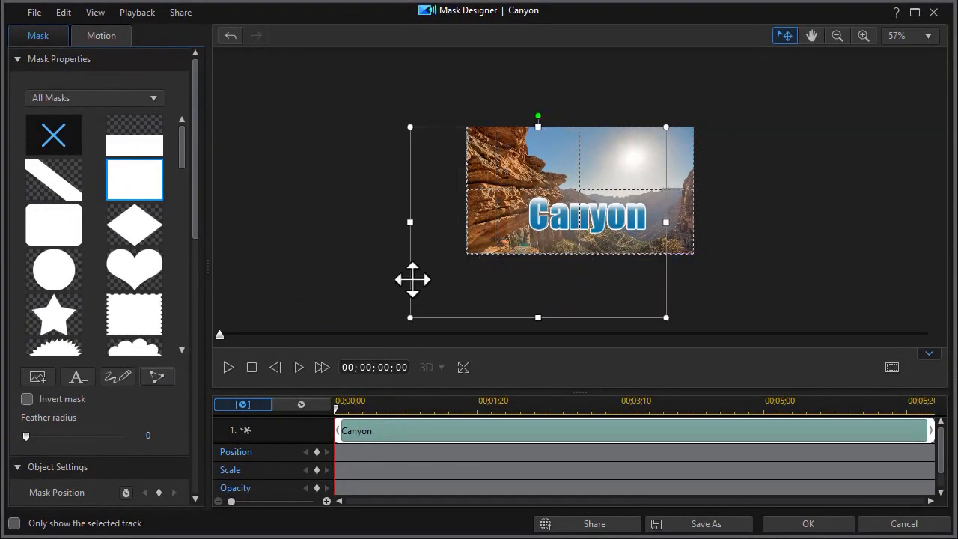
left_click_drag(526, 116, 456, 136)
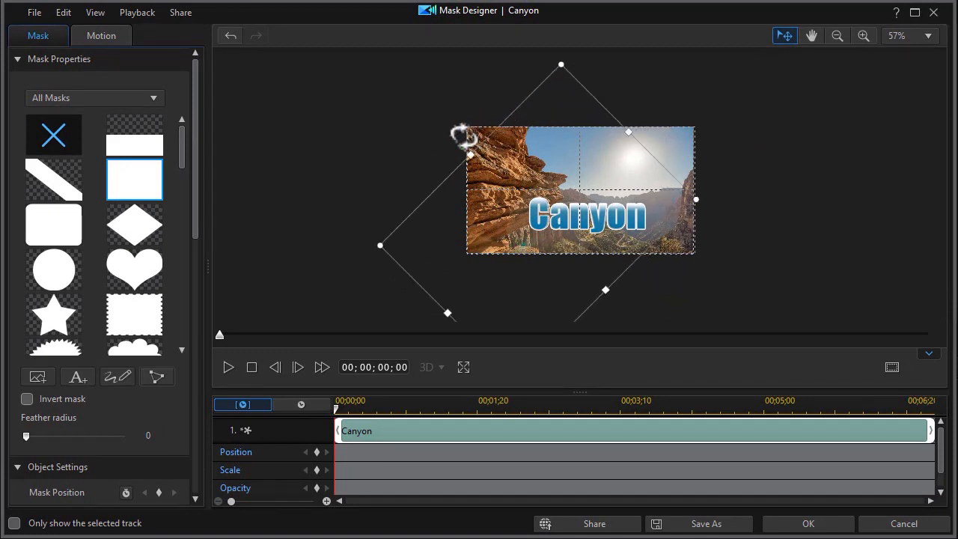
Reposition and stretch the rotated mask to a width of 1.311 and height of 2.190 so it covers the whole title.
left_click_drag(513, 242, 508, 174)
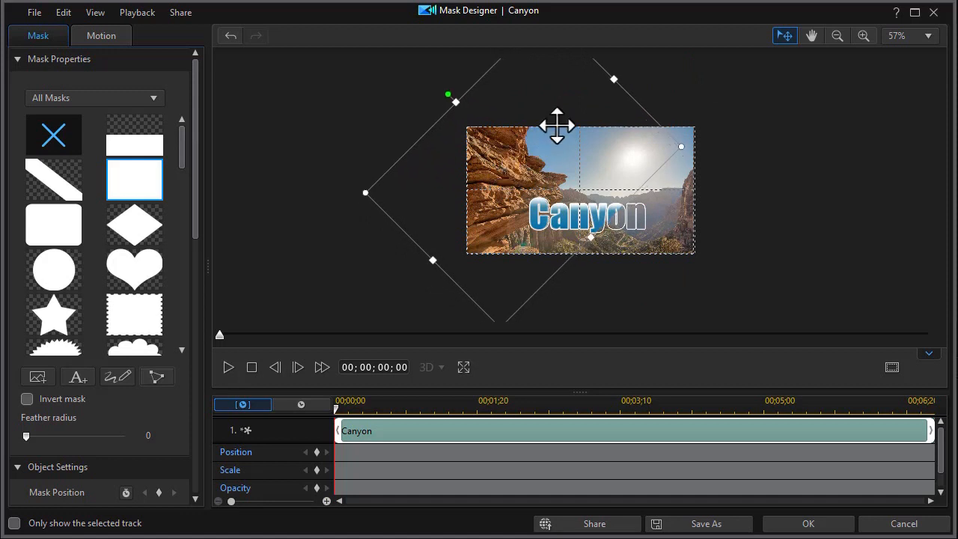
left_click_drag(615, 79, 651, 47)
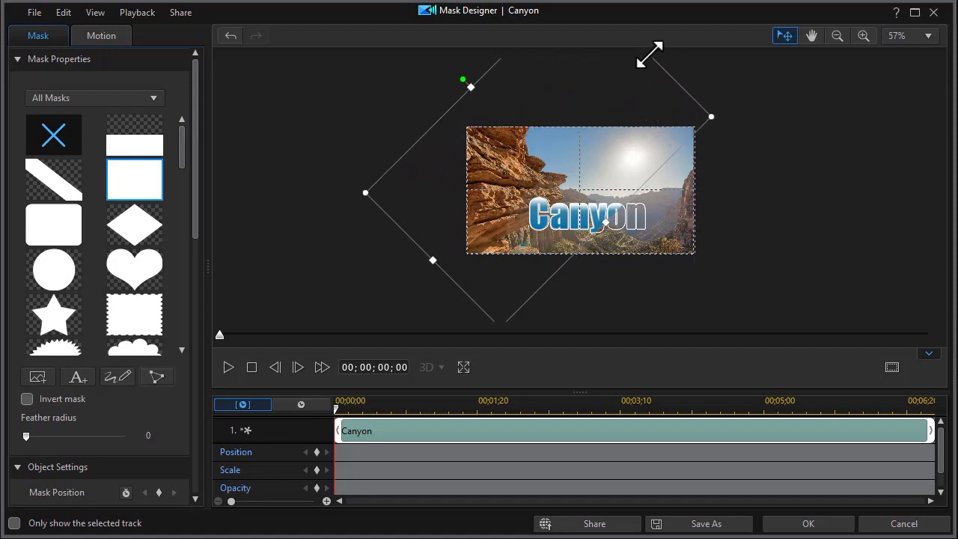
left_click_drag(548, 176, 566, 190)
left_click_drag(617, 229, 696, 272)
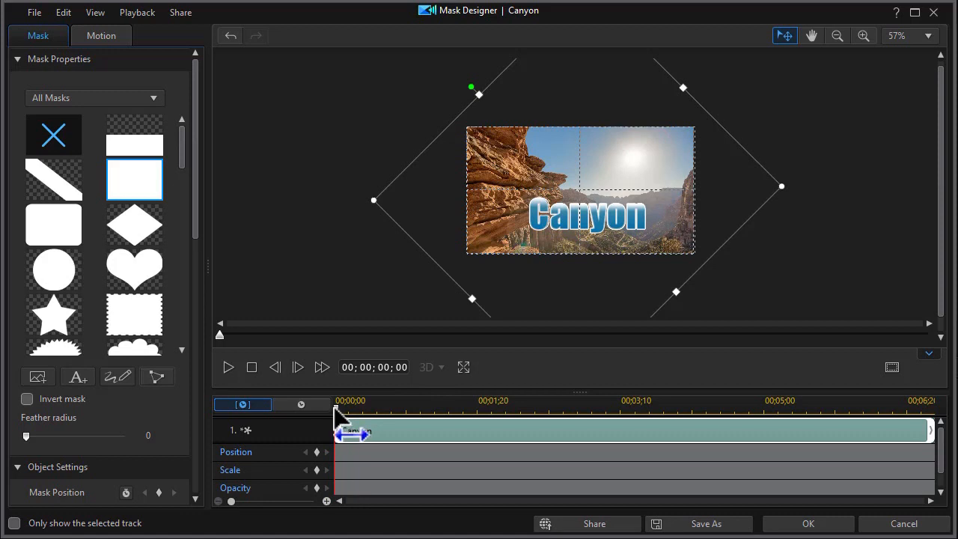
Keyframe the mask's position from X -0.452, Y -0.800 at the start to X 0.500, Y 0.424 at 00;00;04;00.
left_click_drag(624, 286, 412, 119)
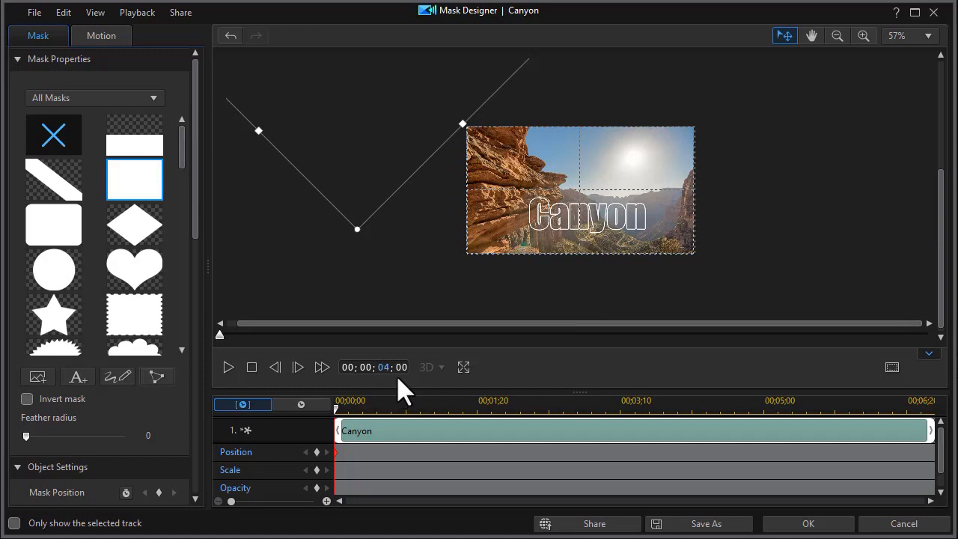
key("Return")
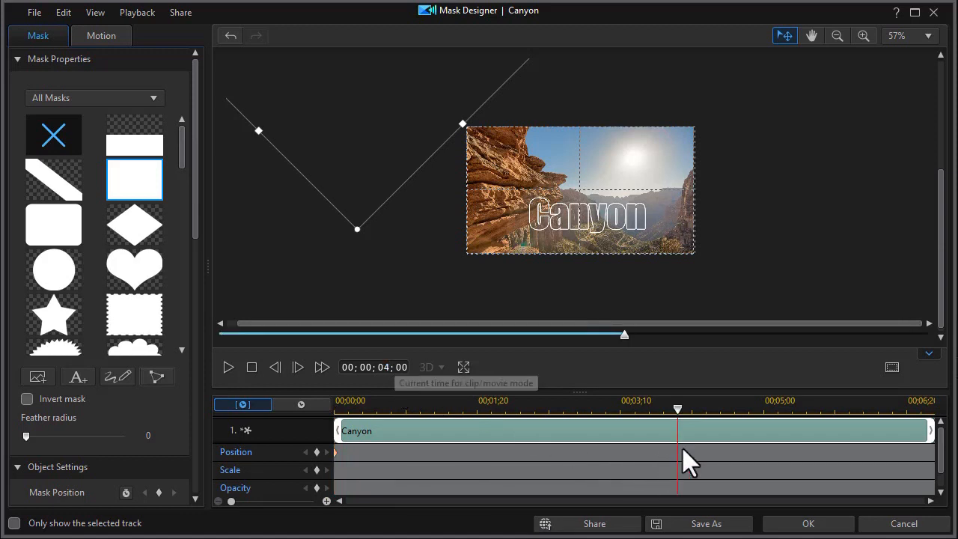
left_click_drag(394, 130, 618, 288)
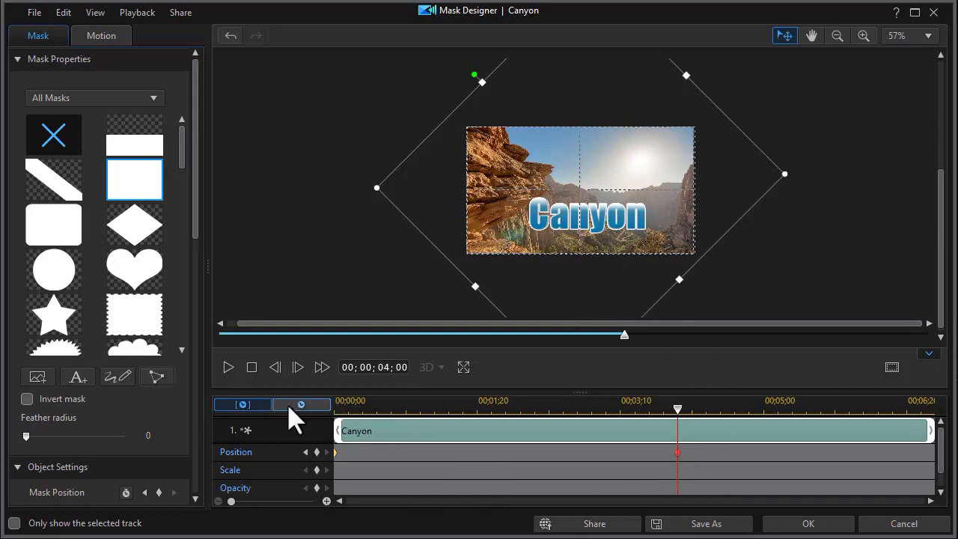
Review the mask's position, scale, opacity and rotation settings at the two position keyframes.
left_click_drag(194, 208, 186, 322)
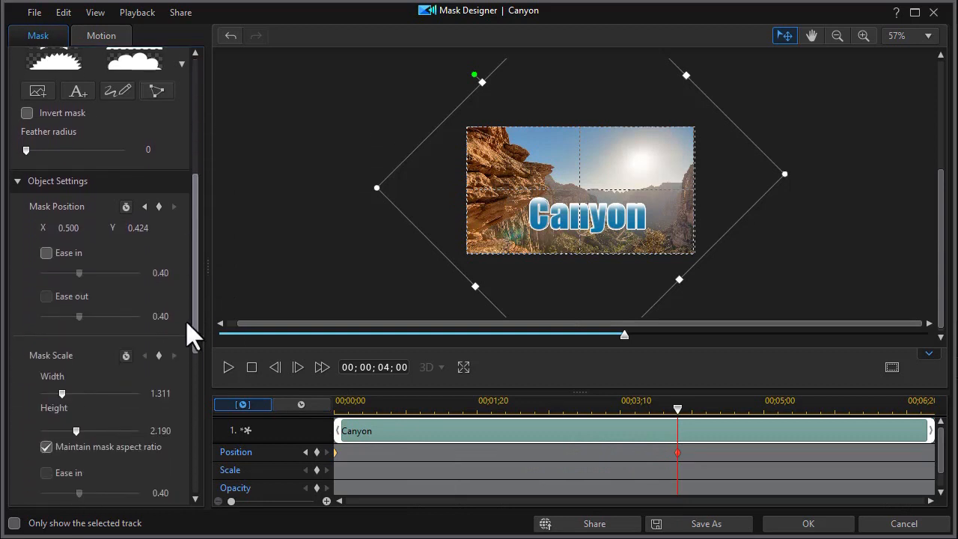
left_click(305, 452)
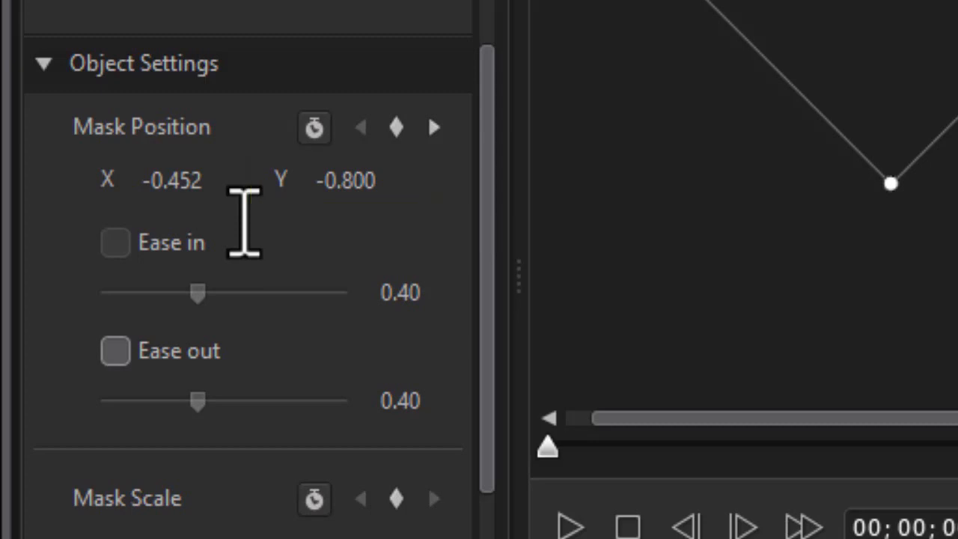
left_click_drag(493, 434, 477, 518)
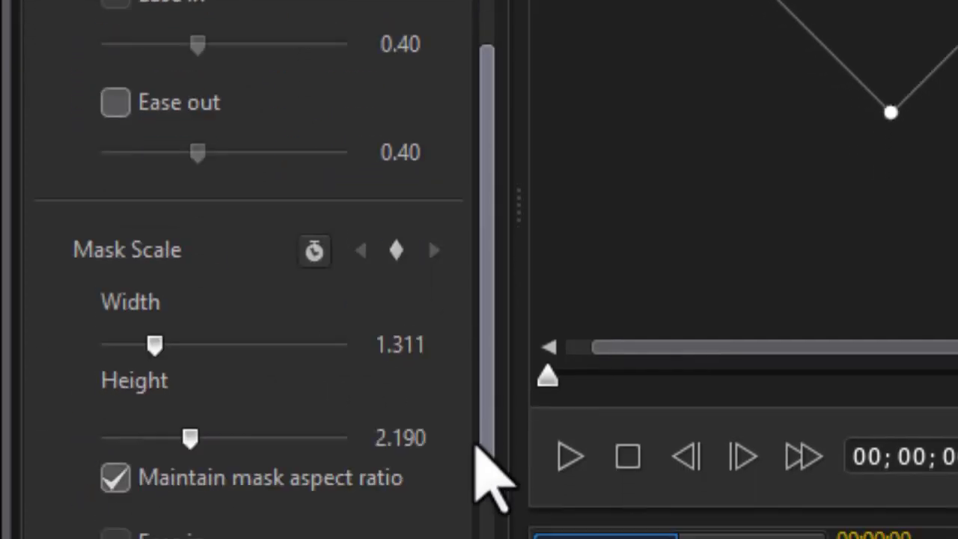
left_click_drag(476, 447, 445, 535)
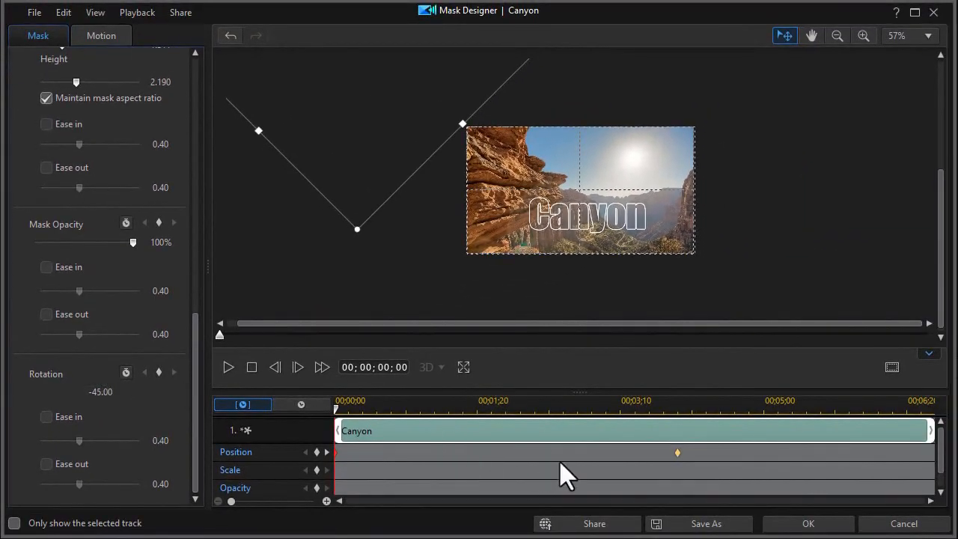
left_click(678, 455)
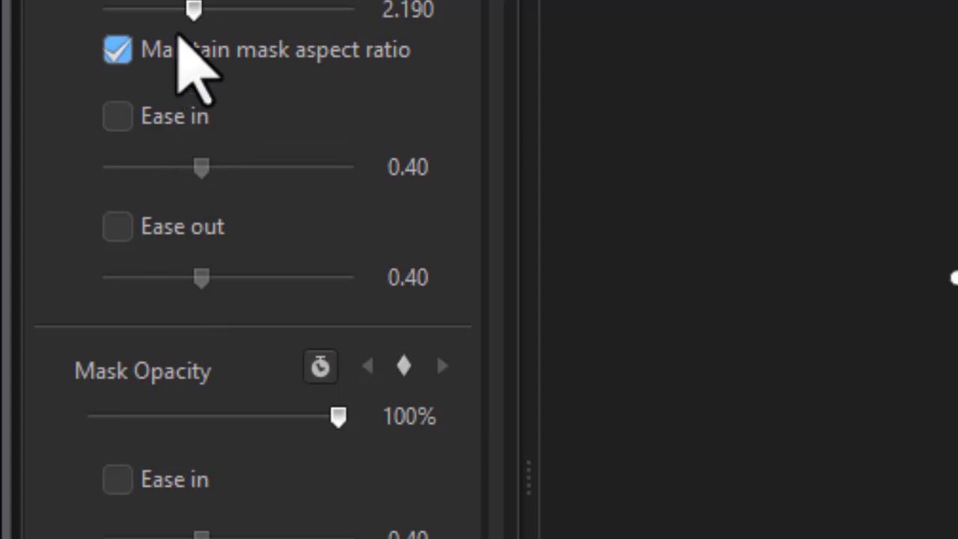
scroll(466, 374, "down", 5)
scroll(467, 374, "up", 5)
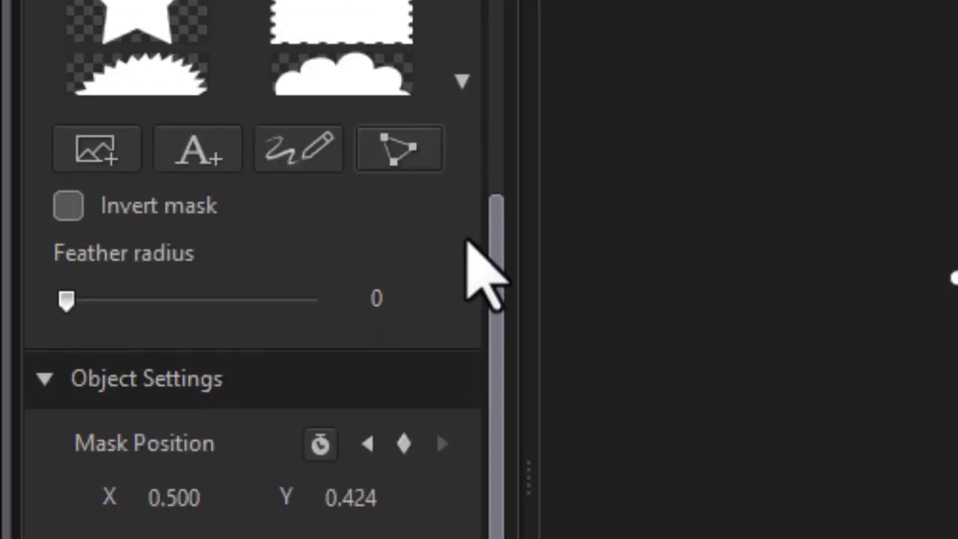
scroll(466, 232, "down", 2)
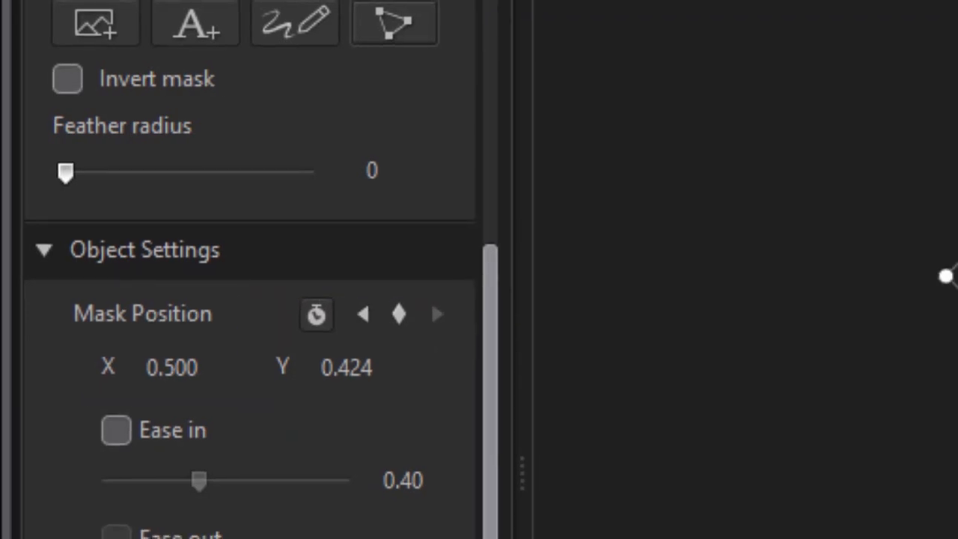
scroll(479, 299, "down", 5)
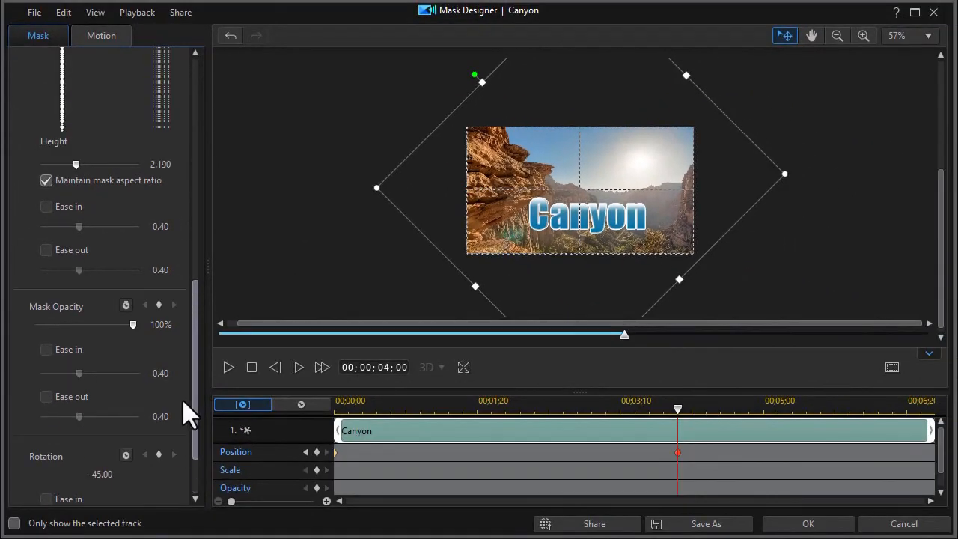
scroll(182, 399, "up", 5)
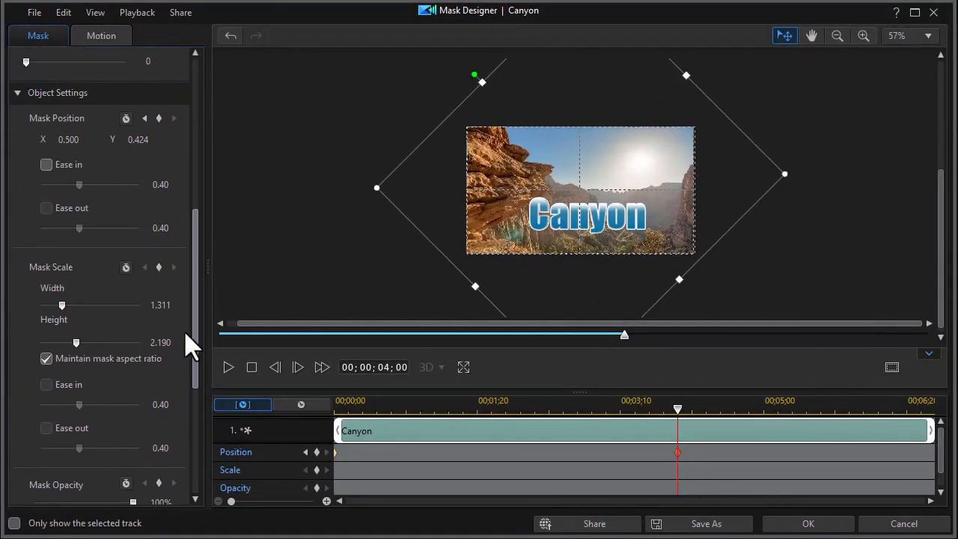
scroll(188, 342, "down", 3)
Apply the mask animation to the title clip and play the timeline from the start to preview the fill-in effect.
left_click(809, 524)
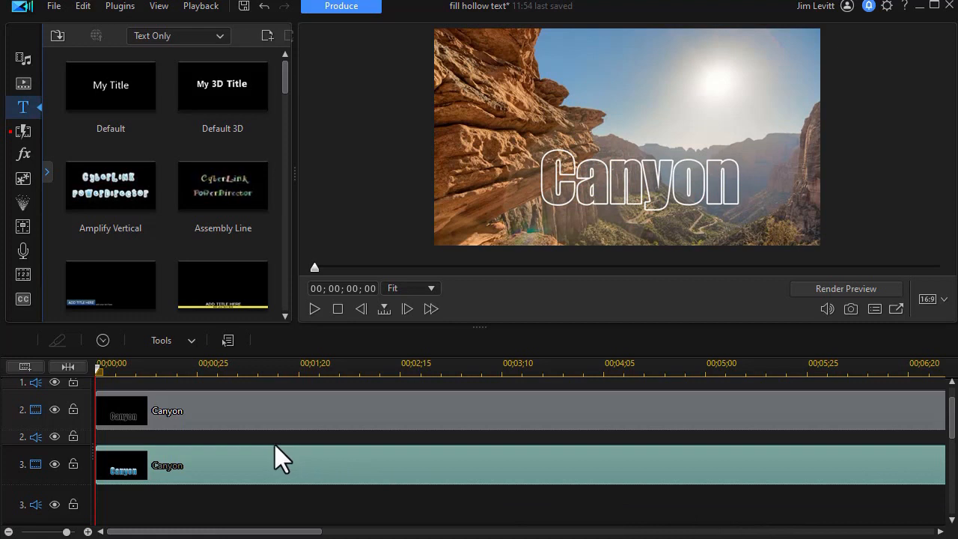
left_click(315, 309)
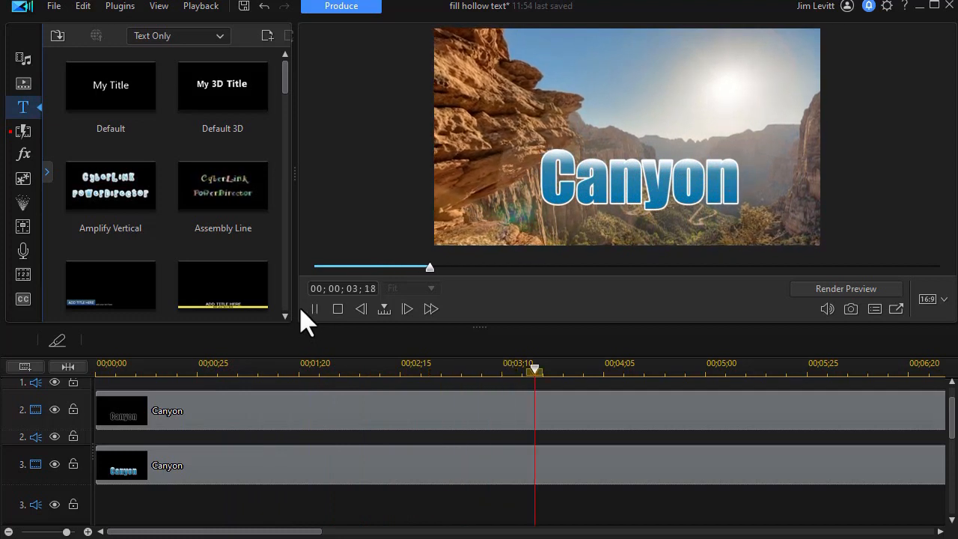
left_click(310, 310)
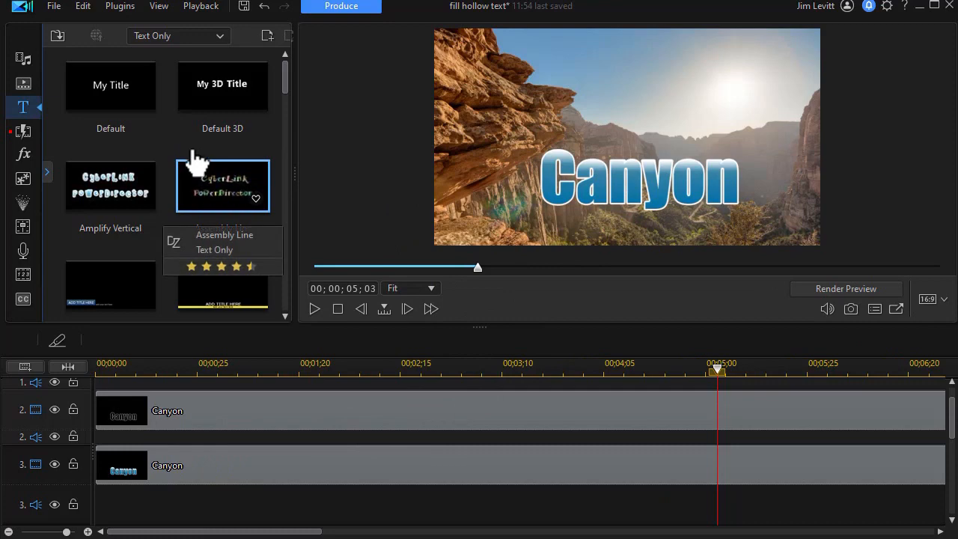
Add the orange-to-pink gradient color board to track 4 at the start of the timeline, beneath the title clips.
left_click(18, 59)
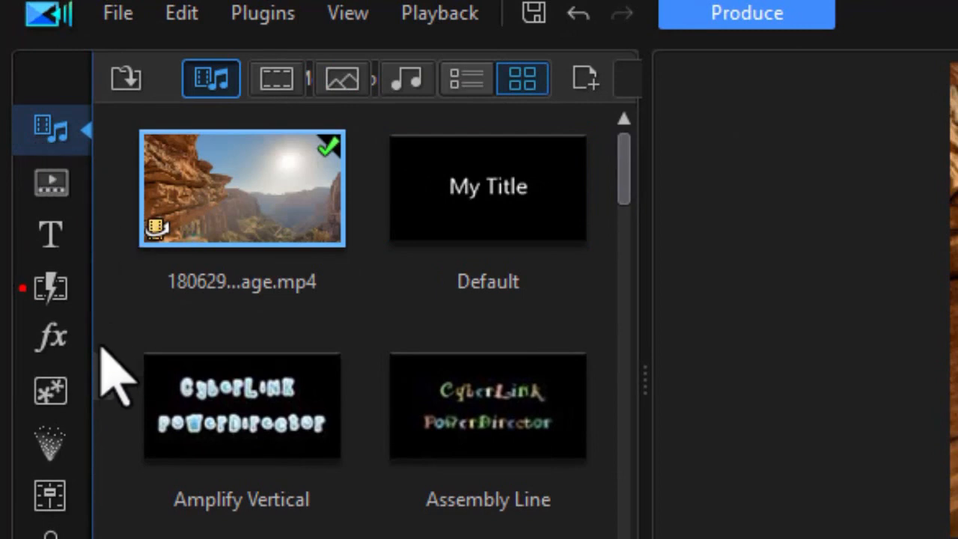
left_click(100, 377)
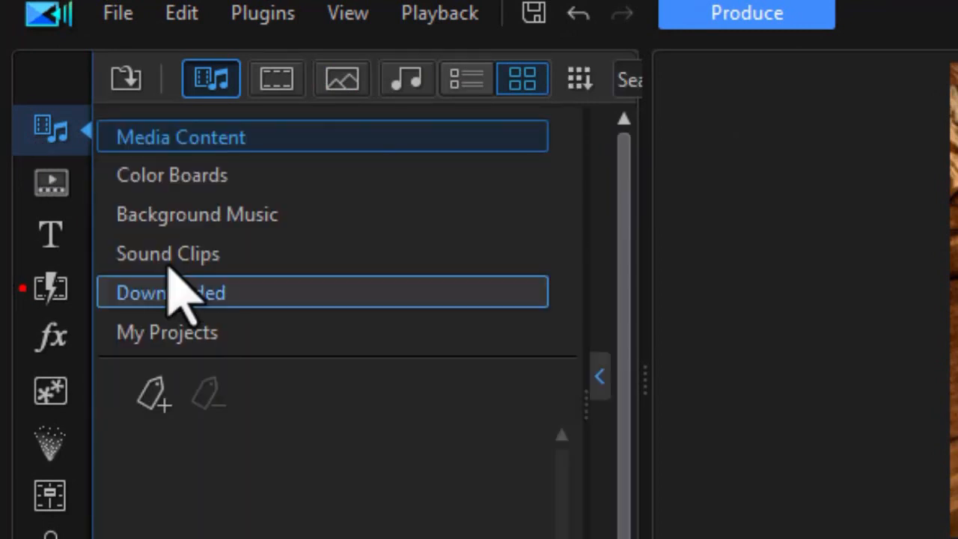
left_click(184, 173)
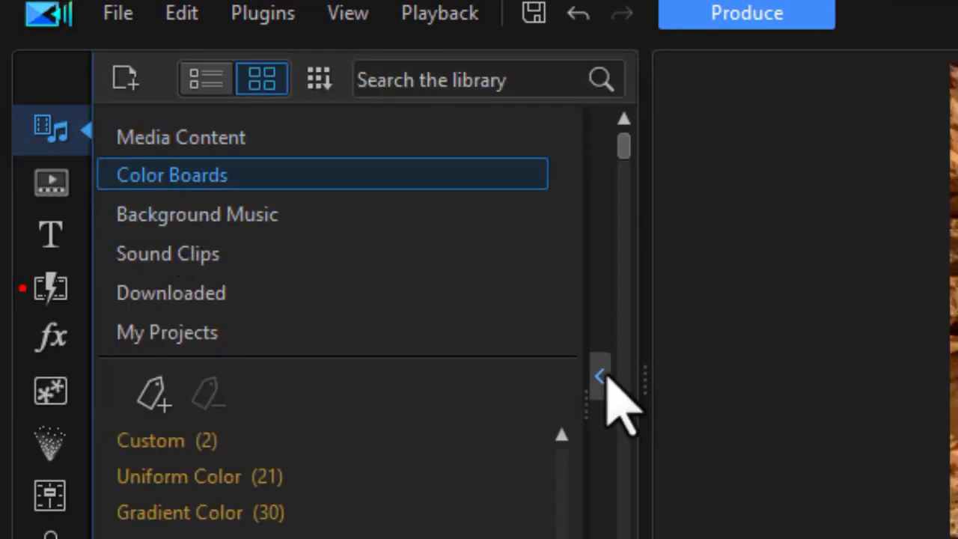
left_click(266, 518)
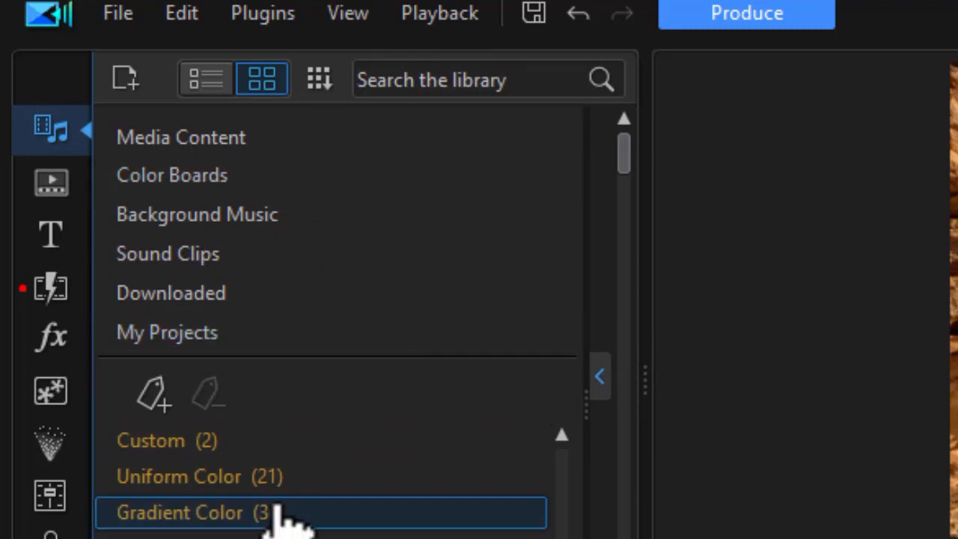
left_click(599, 378)
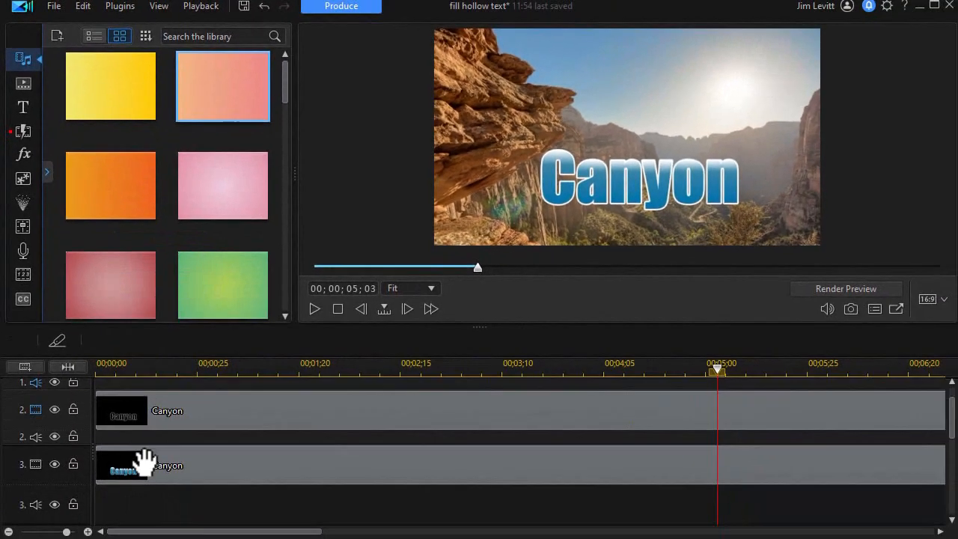
left_click_drag(139, 460, 78, 495)
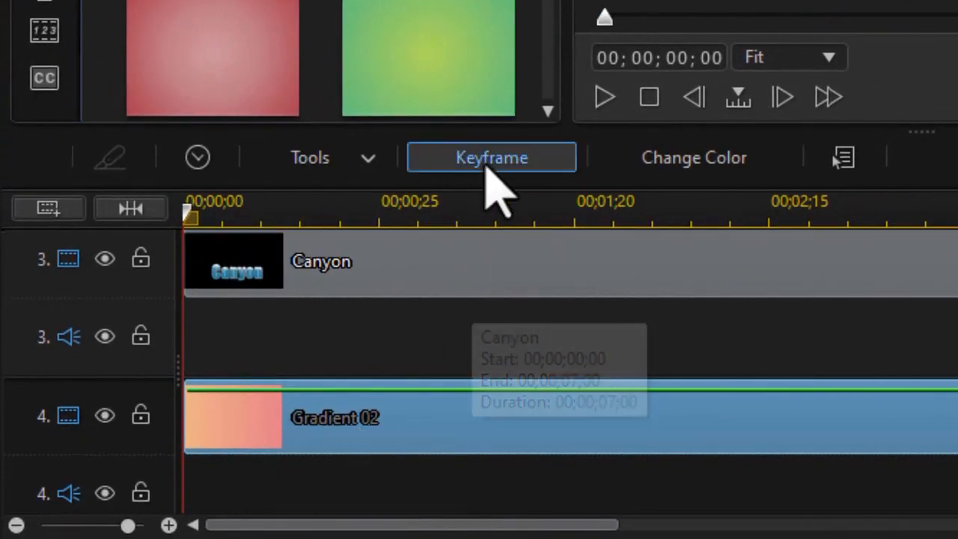
Change the gradient clip's starting color stop to light blue, hex 8ACCEC.
left_click(707, 169)
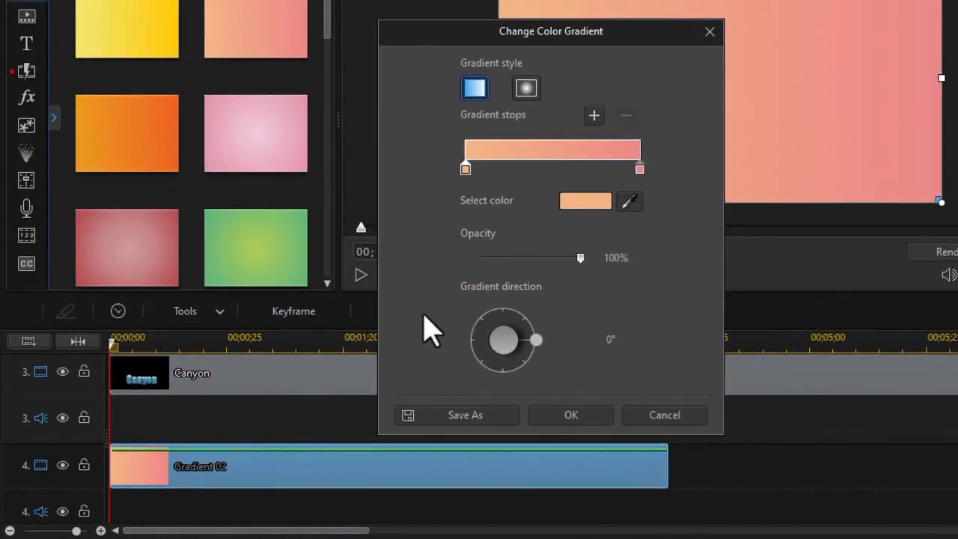
double_click(464, 178)
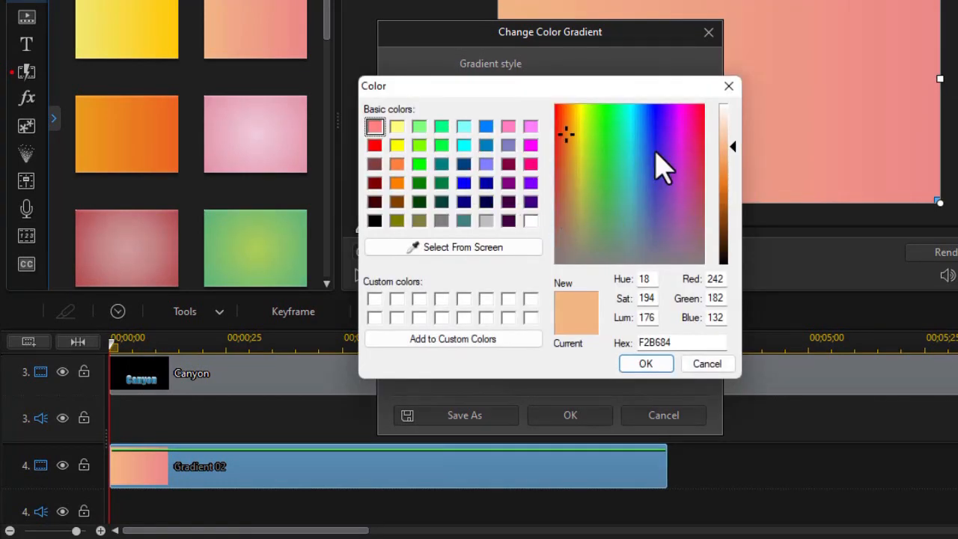
left_click(638, 149)
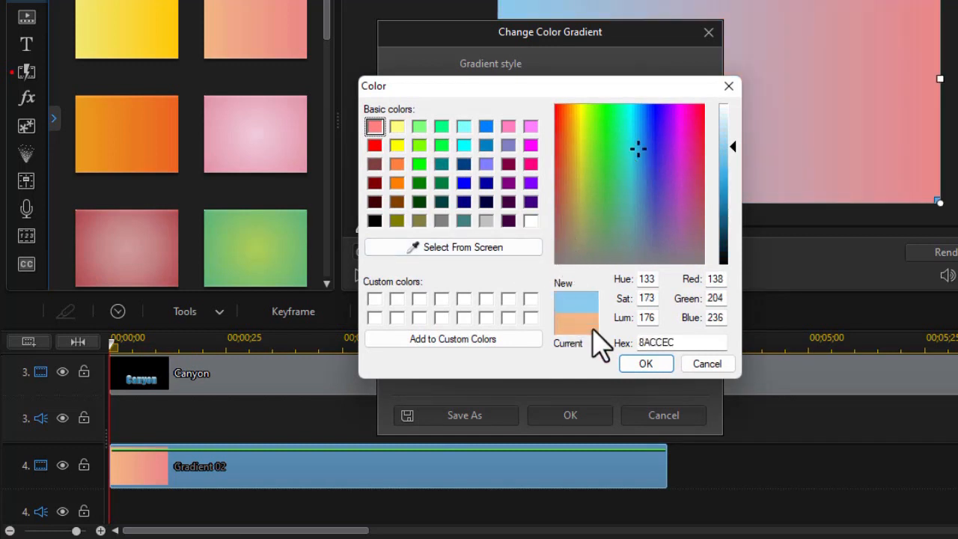
left_click(658, 365)
Change the gradient's ending color stop to pale cyan, hex B7FFFF, and apply the new gradient to the clip.
left_click(638, 170)
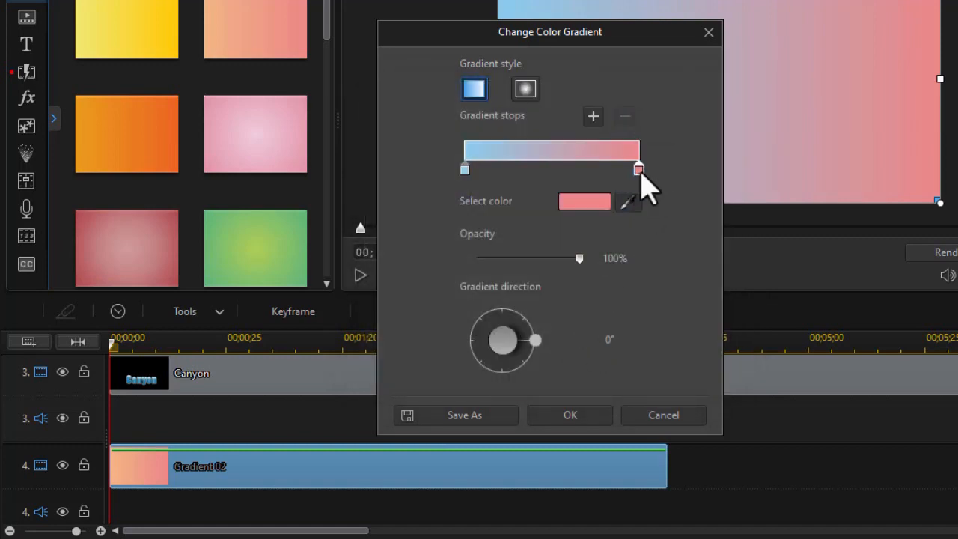
double_click(638, 175)
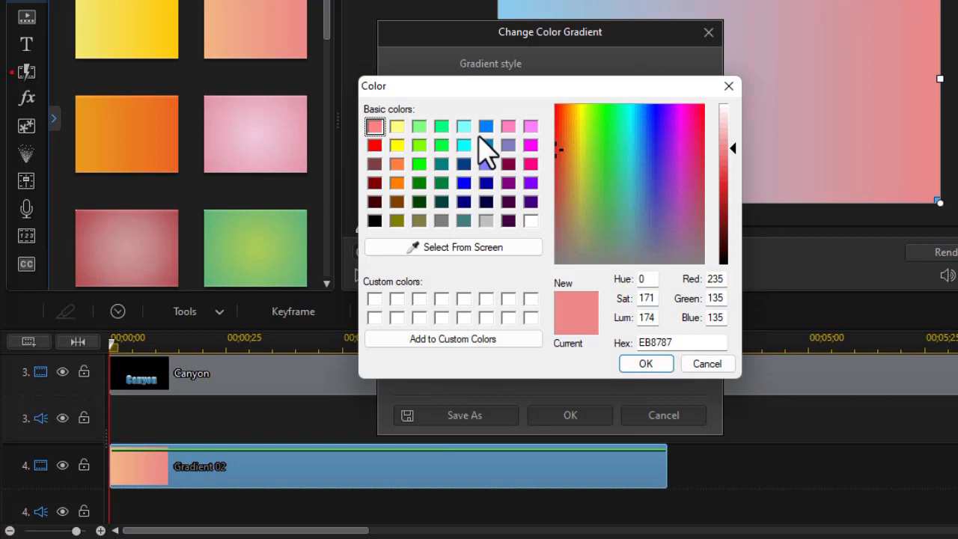
left_click(465, 127)
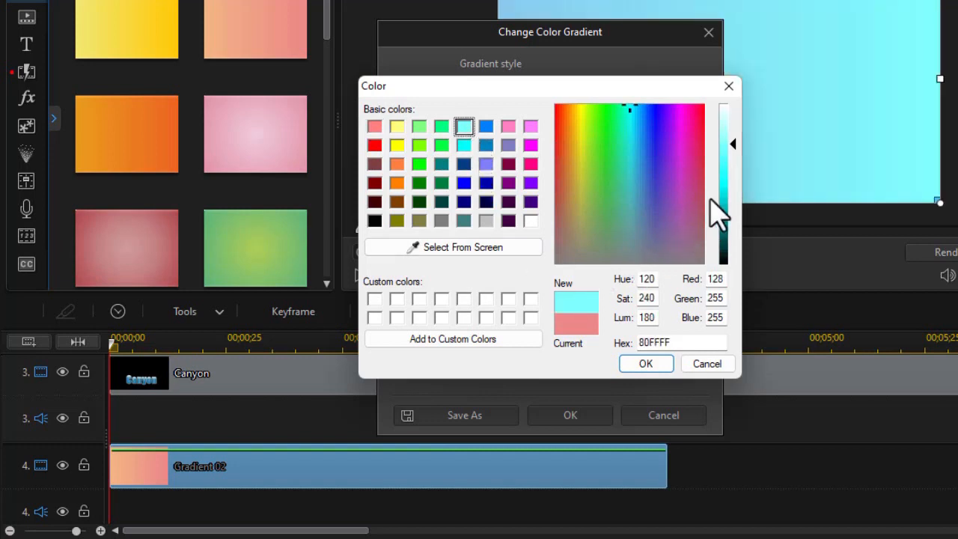
left_click_drag(733, 145, 733, 120)
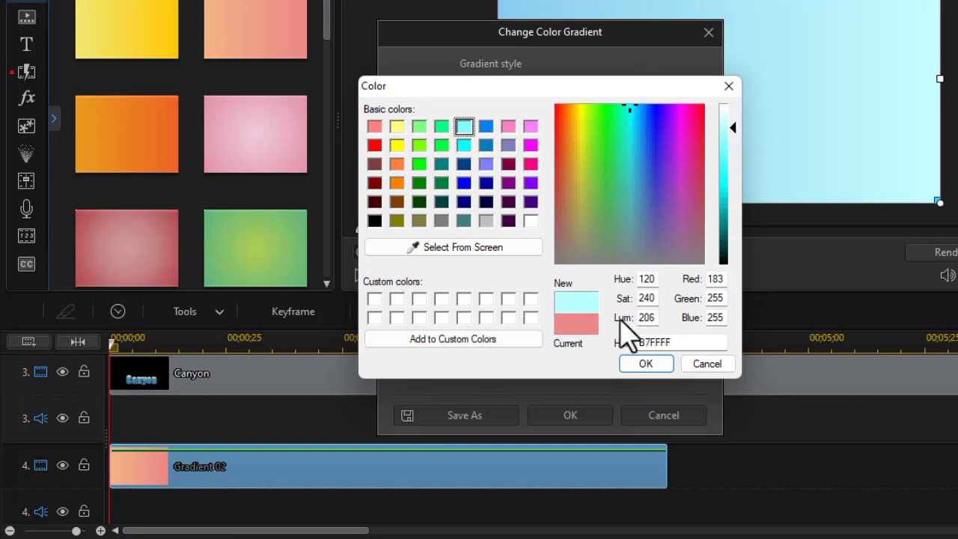
left_click(648, 365)
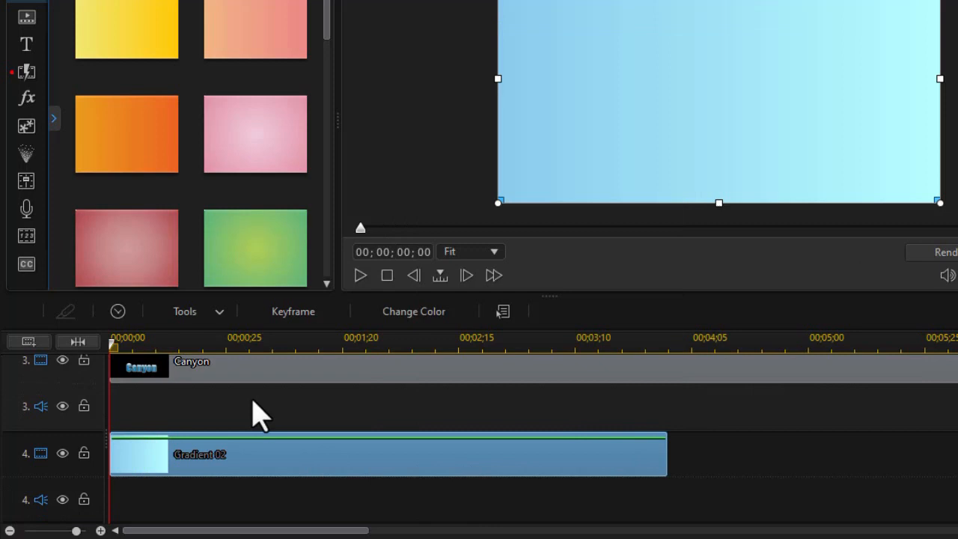
Set the gradient clip's duration to 00;00;07;00 and give it a plain rectangle mask in Mask Designer.
left_click(118, 312)
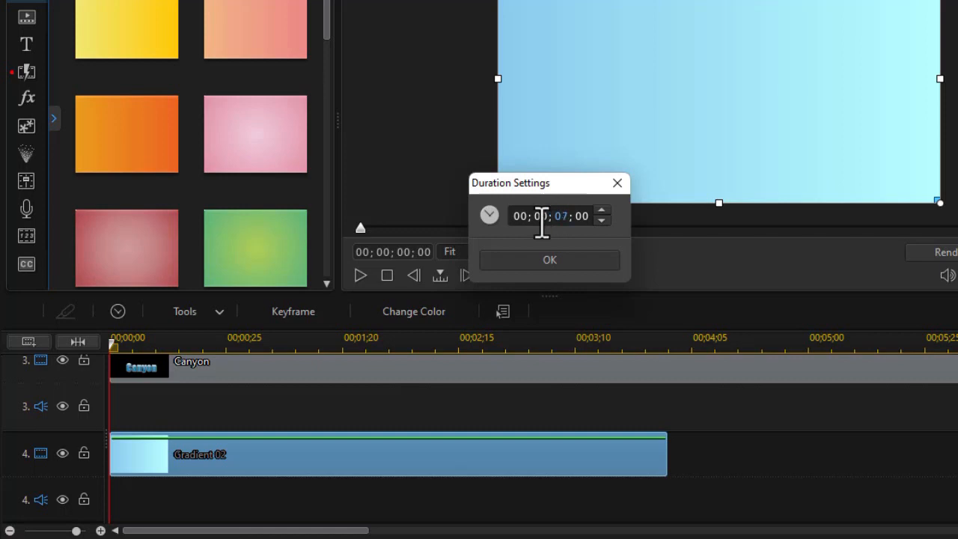
key("Return")
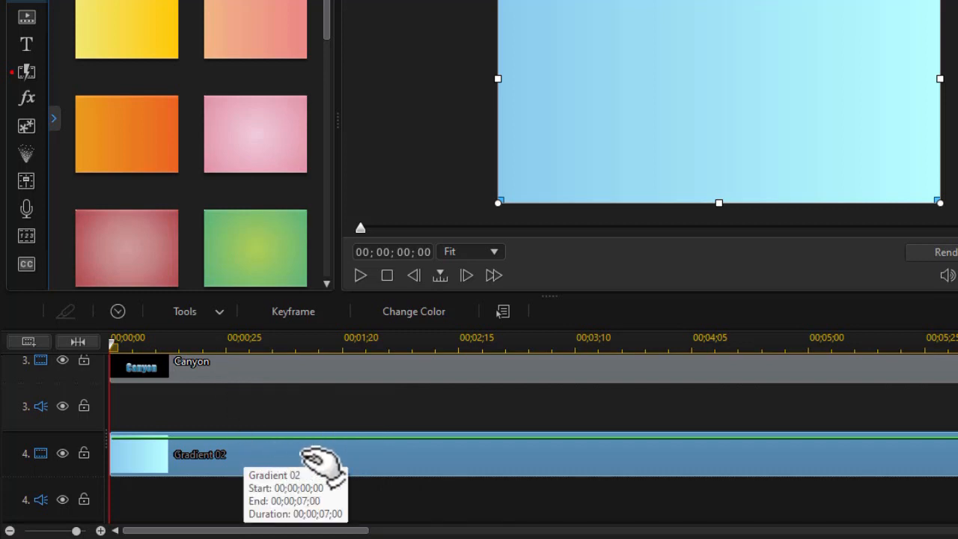
left_click(225, 314)
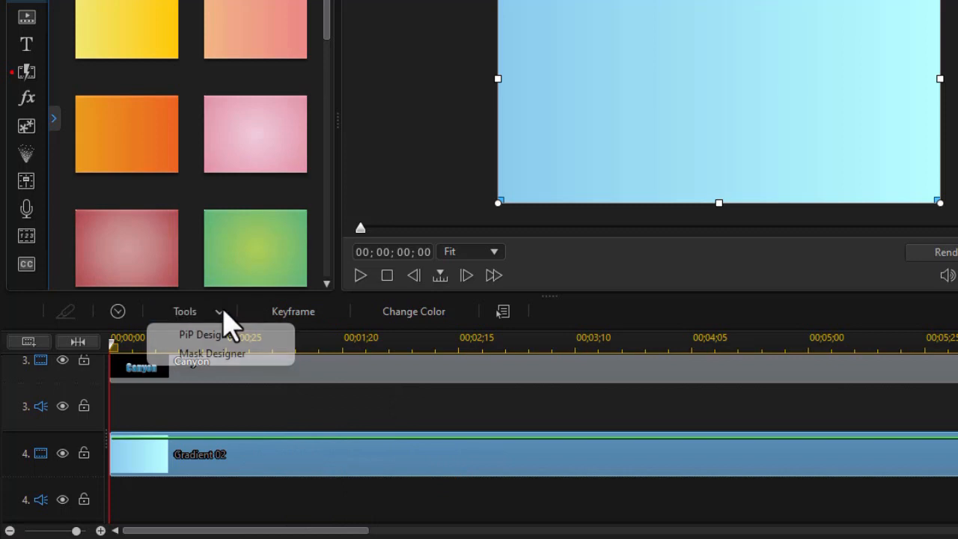
left_click(217, 354)
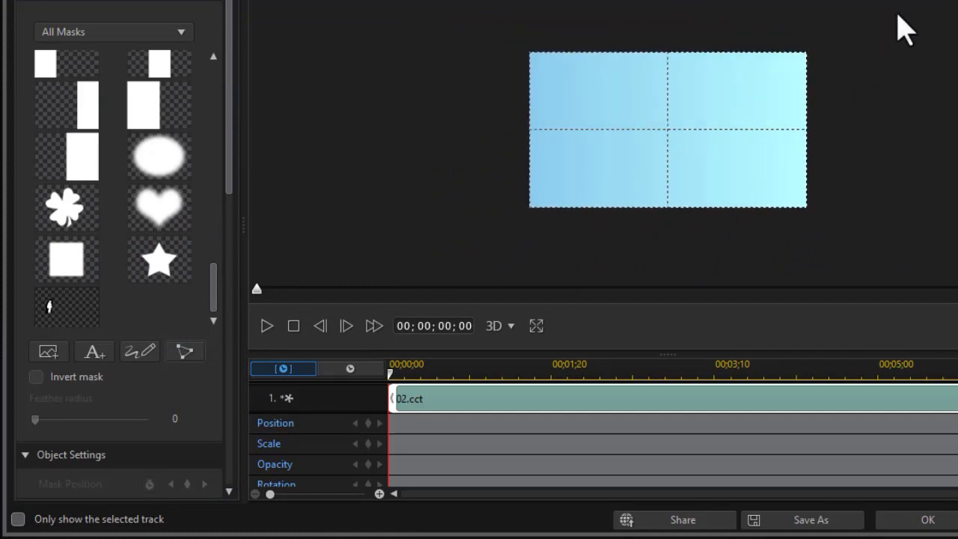
left_click_drag(215, 288, 235, 25)
left_click(172, 131)
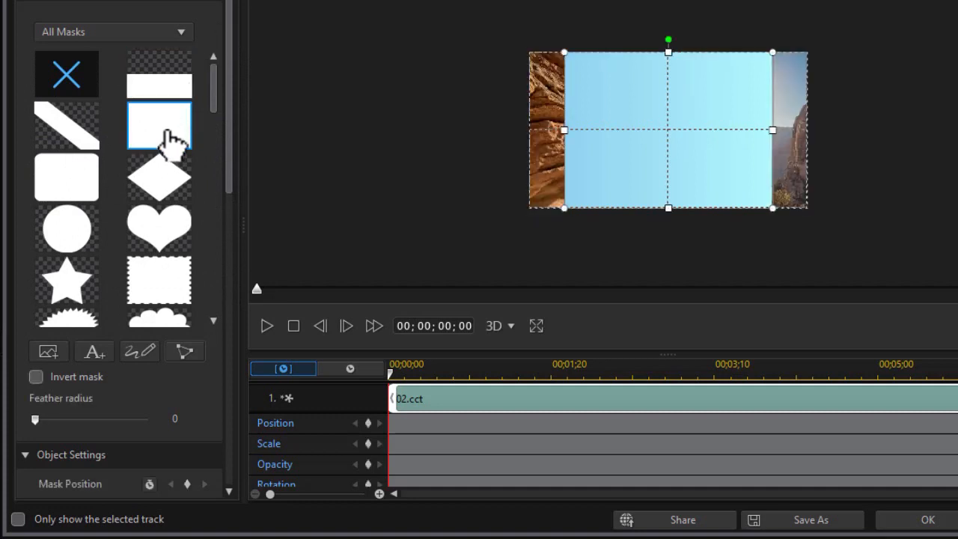
Stretch the rectangle mask to about 1.278 wide and 1.379 high, and rotate it to -45 degrees.
left_click_drag(540, 133, 488, 132)
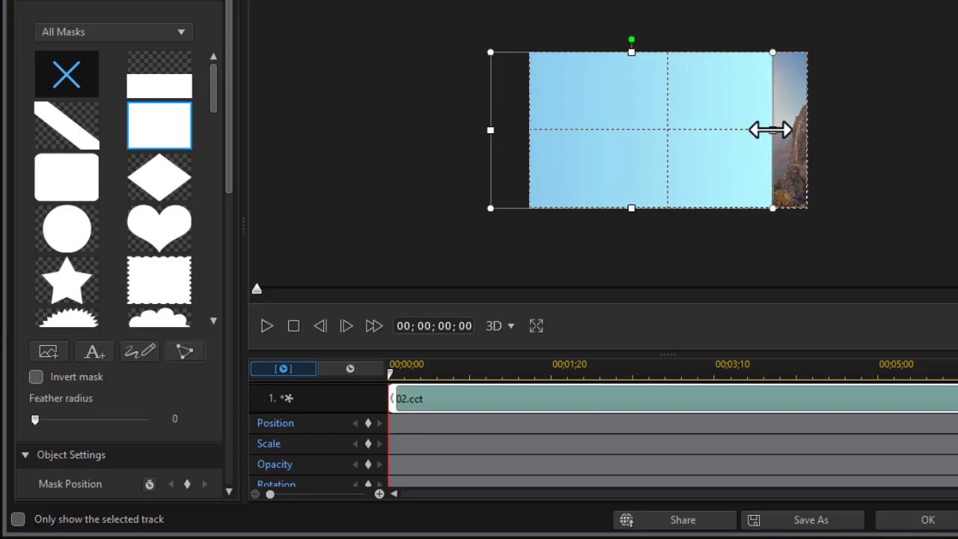
left_click_drag(773, 130, 845, 130)
left_click_drag(668, 206, 666, 267)
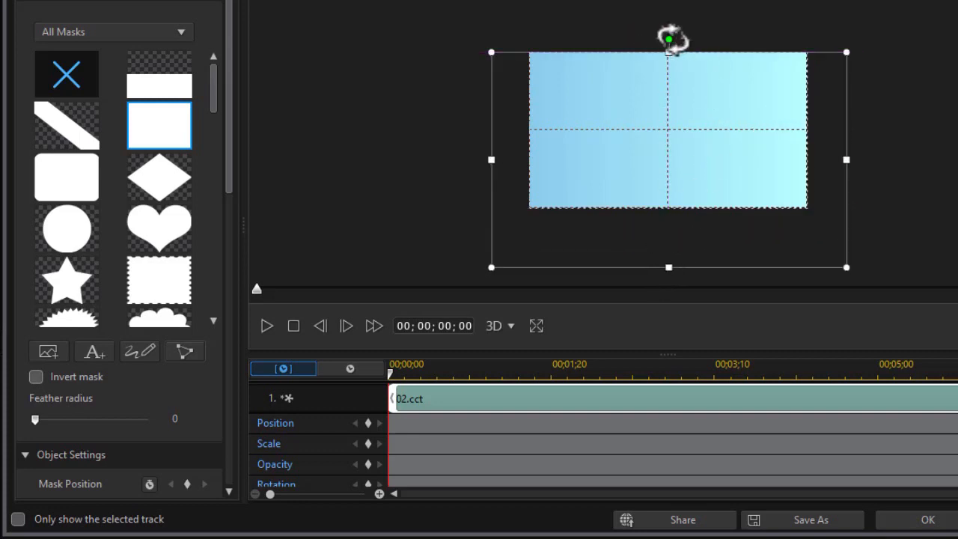
left_click_drag(669, 41, 571, 42)
Move the mask off the footage's upper-left corner to X -0.452, Y -0.800 and keyframe that position at the clip's start.
left_click_drag(684, 167, 462, 1)
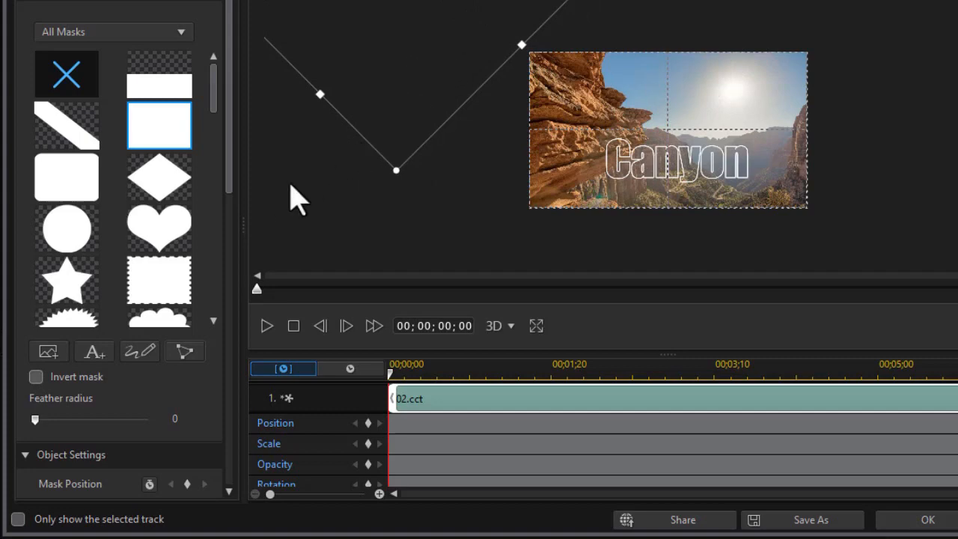
left_click_drag(232, 188, 216, 274)
scroll(371, 362, "down", 3)
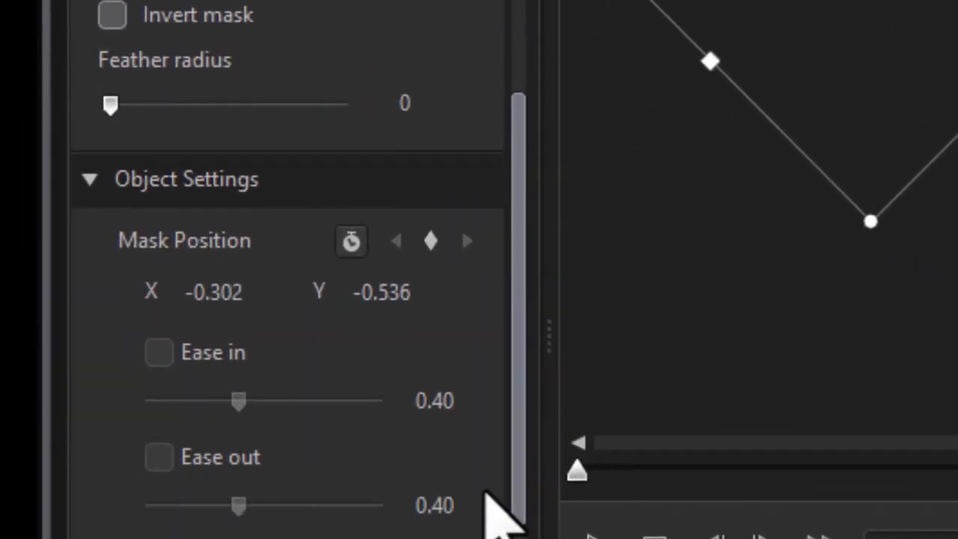
scroll(380, 368, "up", 1)
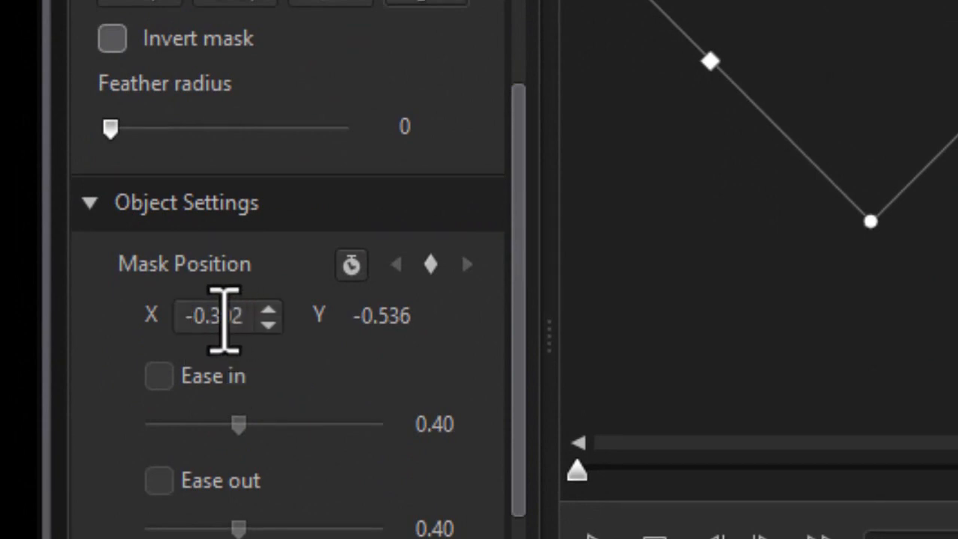
left_click_drag(217, 314, 260, 322)
type("452")
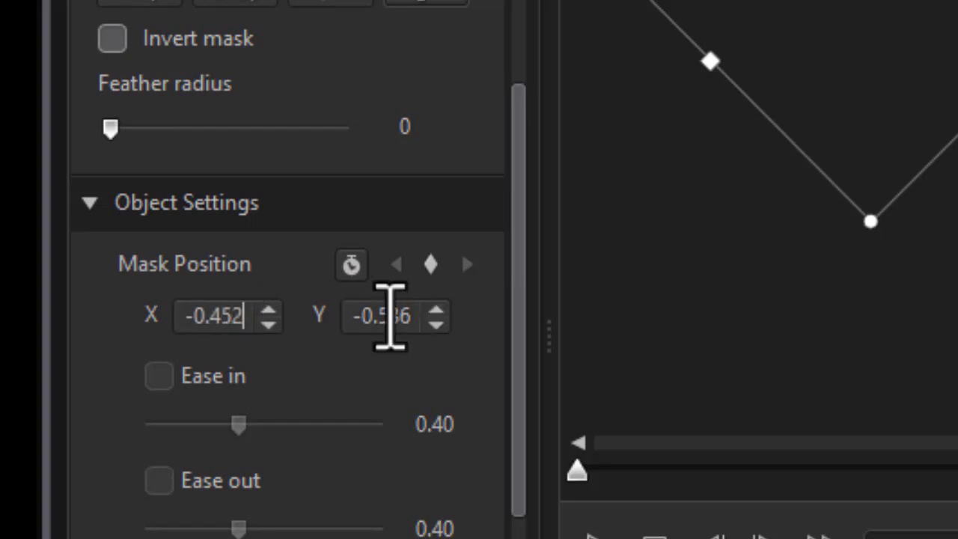
left_click_drag(389, 316, 417, 317)
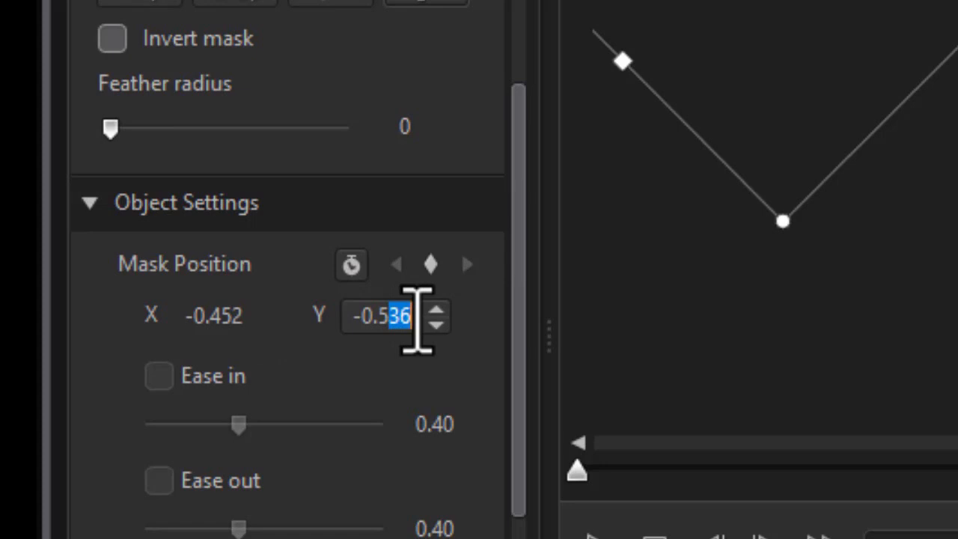
left_click(389, 315)
left_click_drag(382, 316, 415, 316)
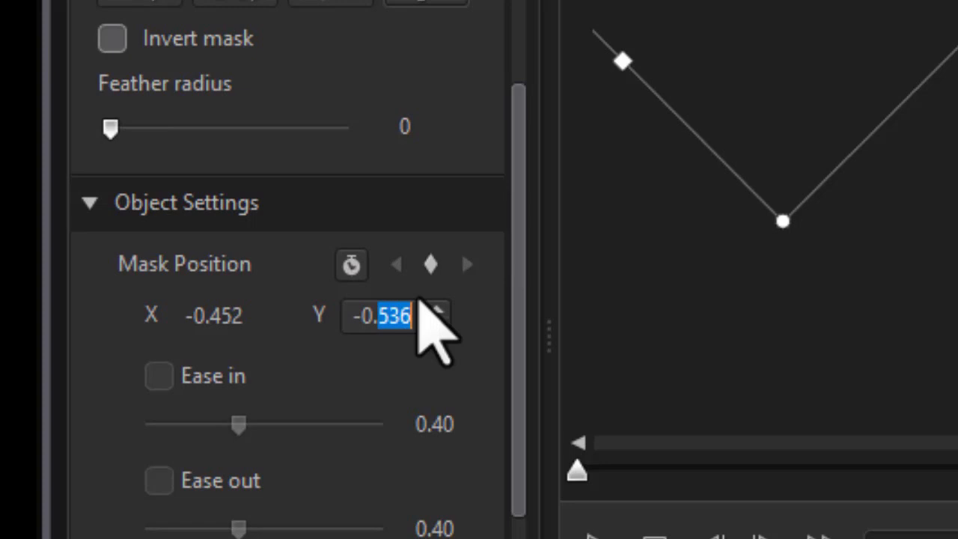
type("8")
left_click_drag(520, 392, 517, 538)
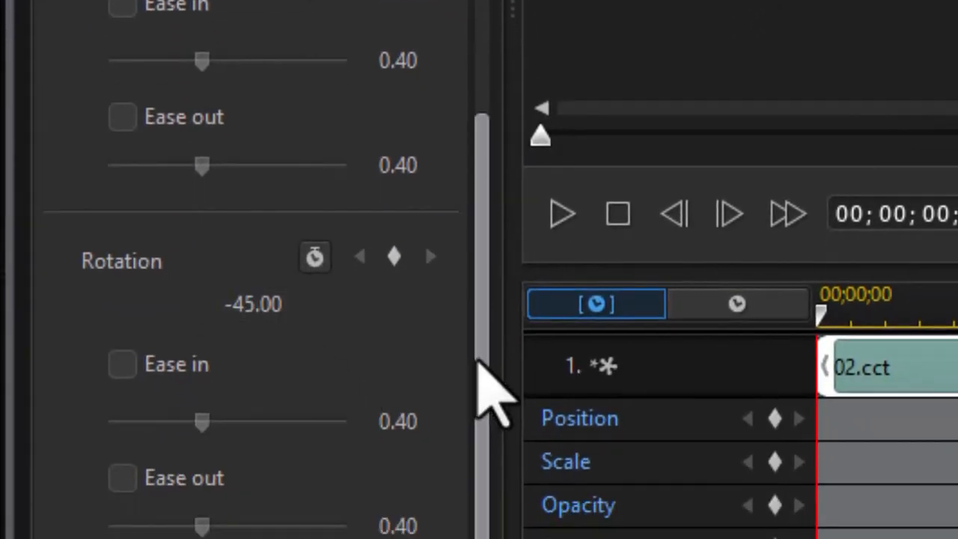
left_click_drag(477, 360, 534, 2)
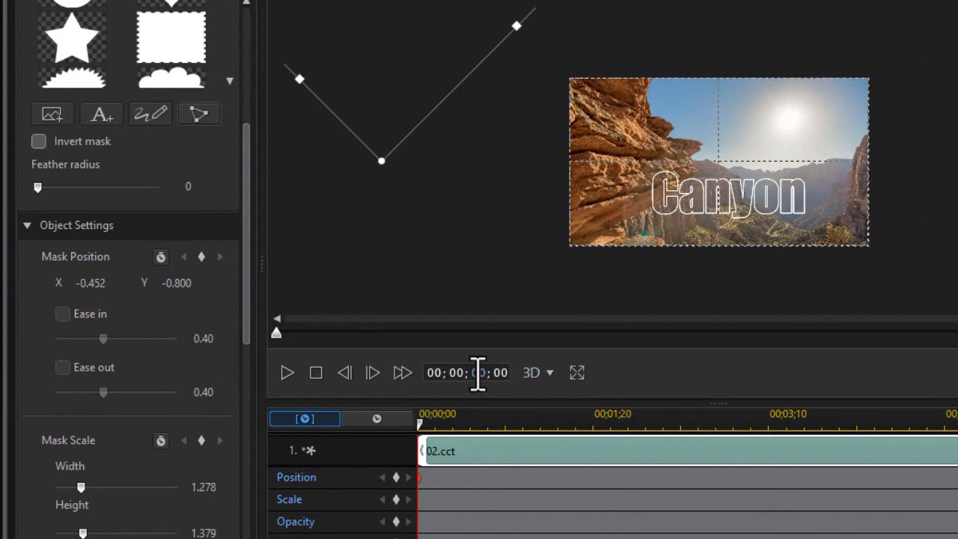
Keyframe the mask's position at X 0.500, Y 0.424 at 00;00;04;00.
key("Return")
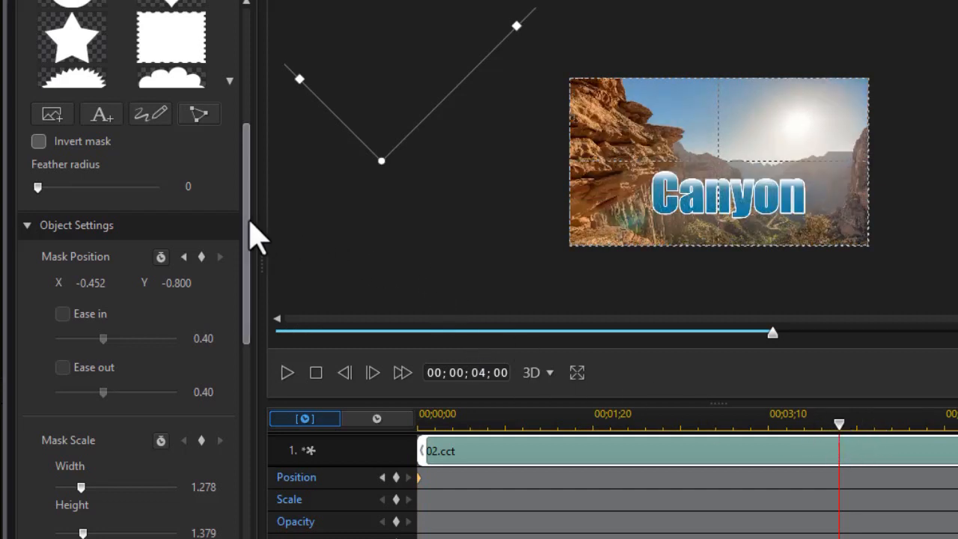
scroll(252, 231, "up", 1)
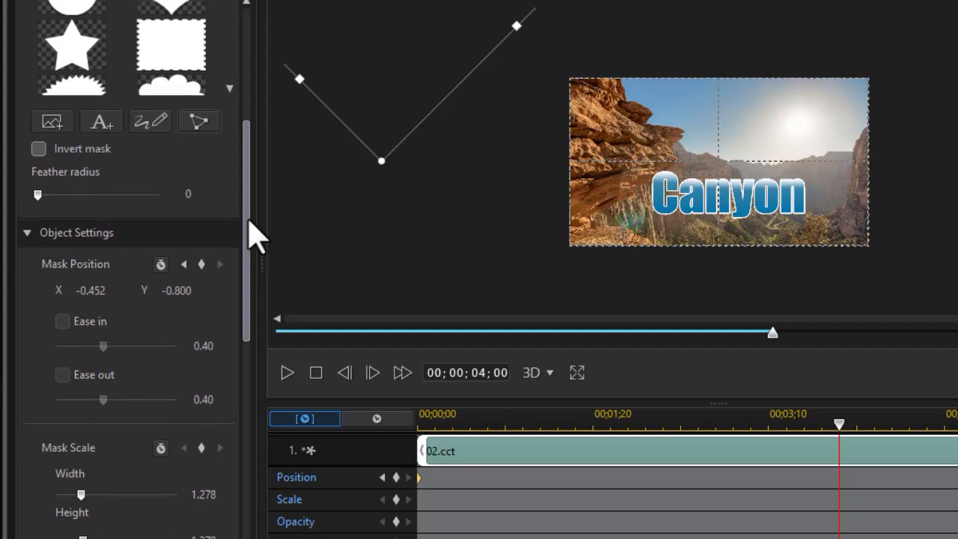
scroll(199, 261, "down", 1)
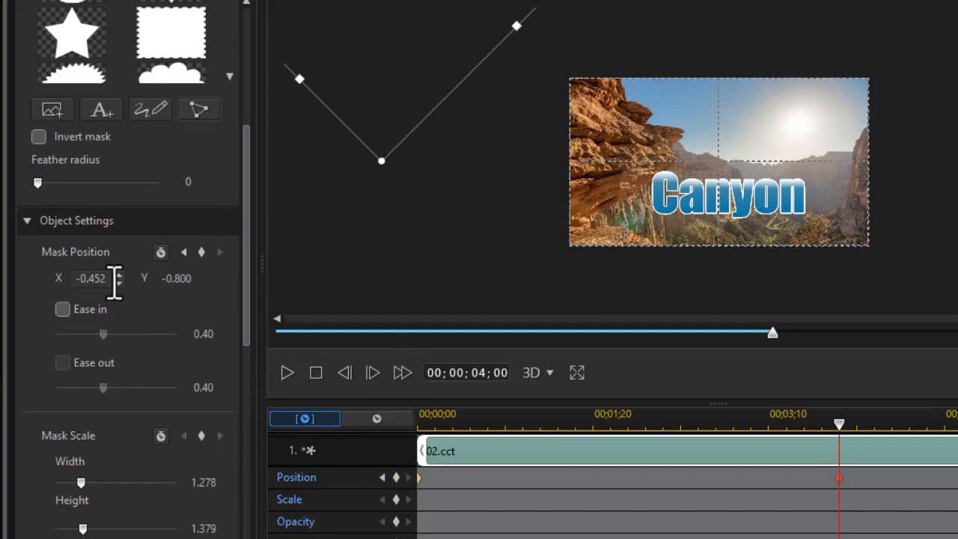
left_click_drag(113, 282, 41, 270)
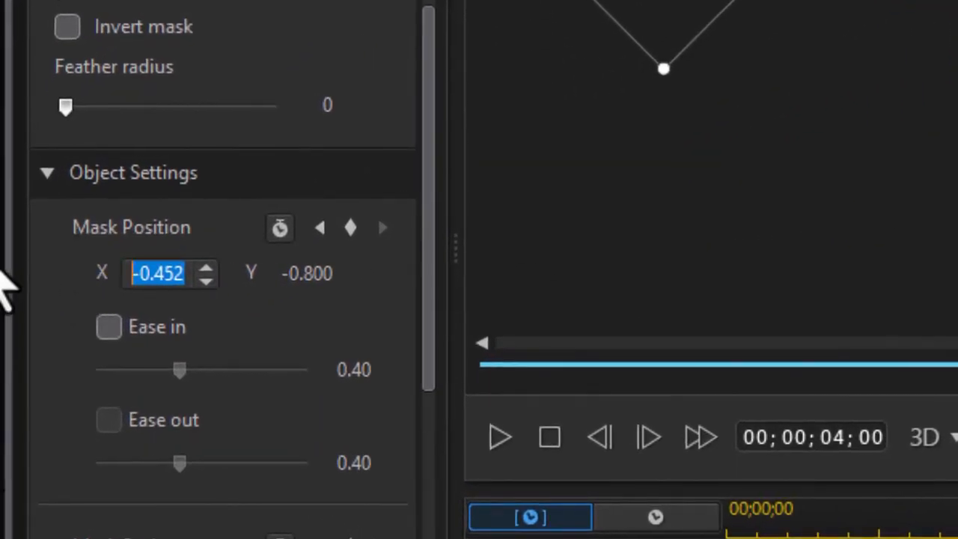
type("0")
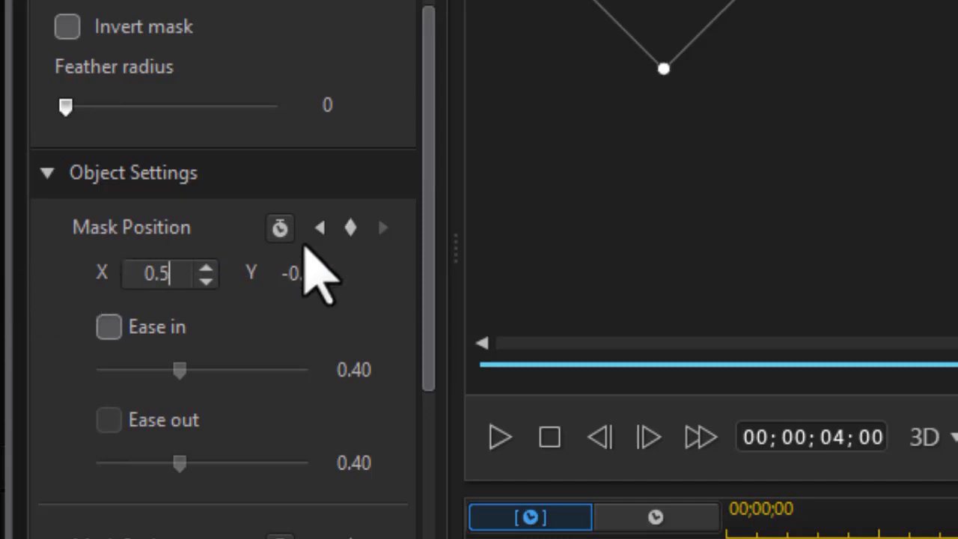
left_click_drag(341, 275, 196, 281)
type("0")
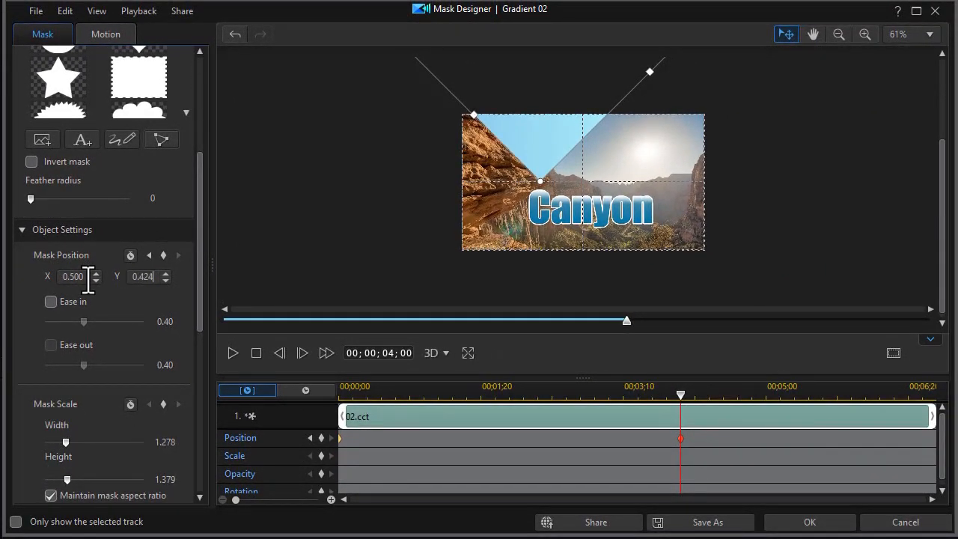
Stretch the mask at 00;00;04;00 to about 2.110 high so the gradient covers the whole frame, apply it and play back the sweep.
left_click(592, 264)
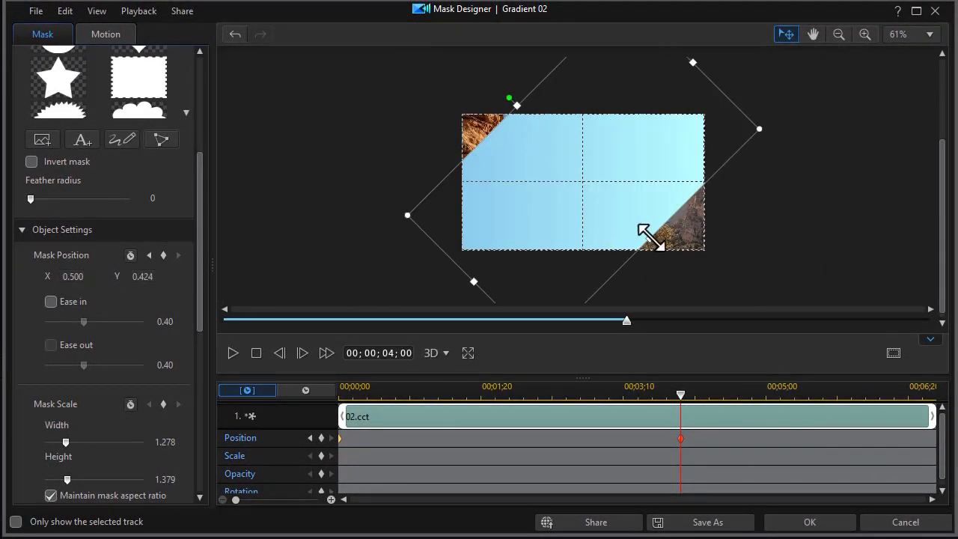
left_click_drag(646, 240, 692, 269)
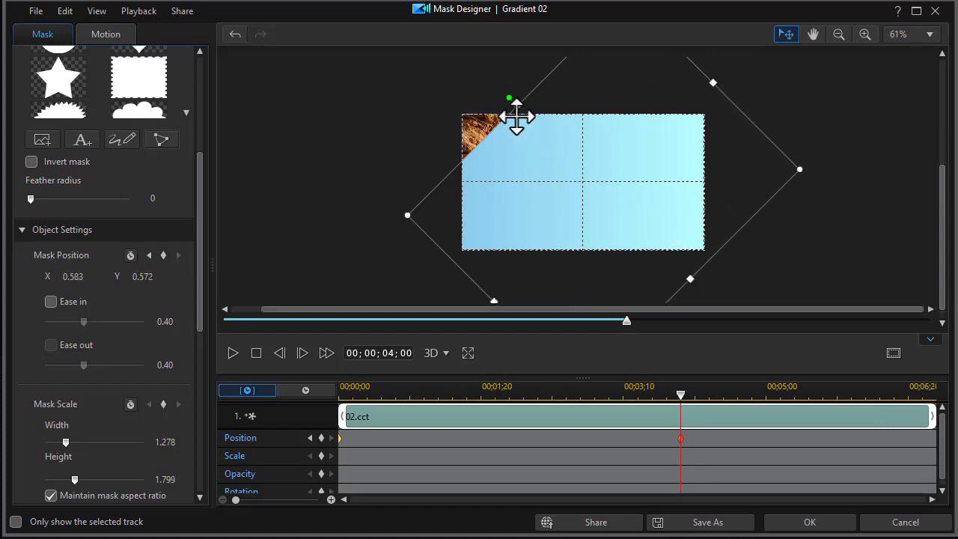
left_click_drag(515, 106, 477, 87)
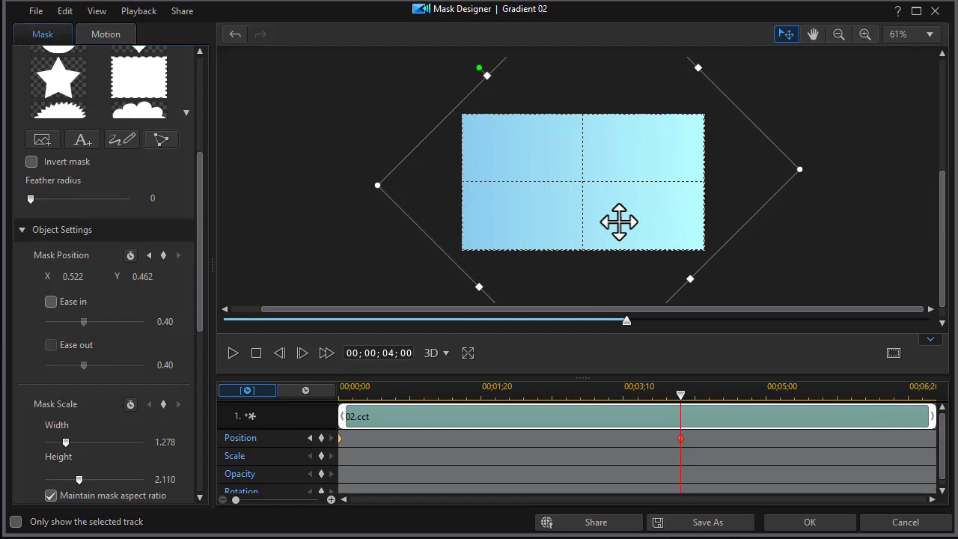
left_click(821, 525)
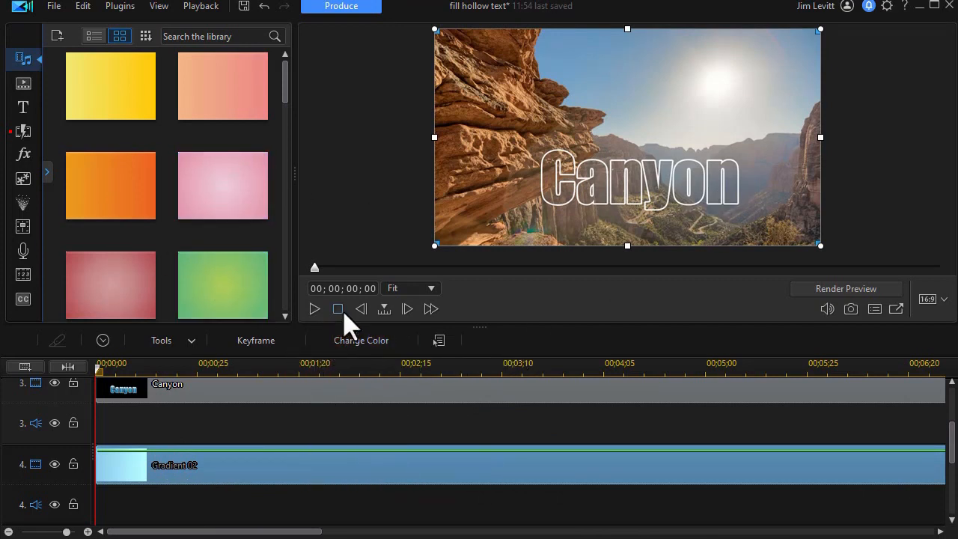
left_click(313, 309)
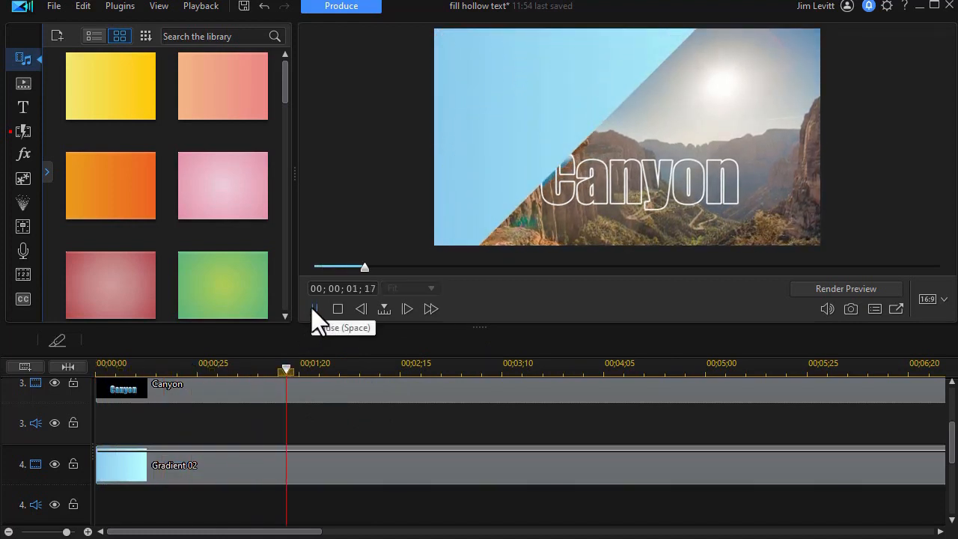
left_click(315, 309)
Lower the Gradient 02 clip's opacity so the canyon footage and title show through the blue tint.
left_click(340, 464)
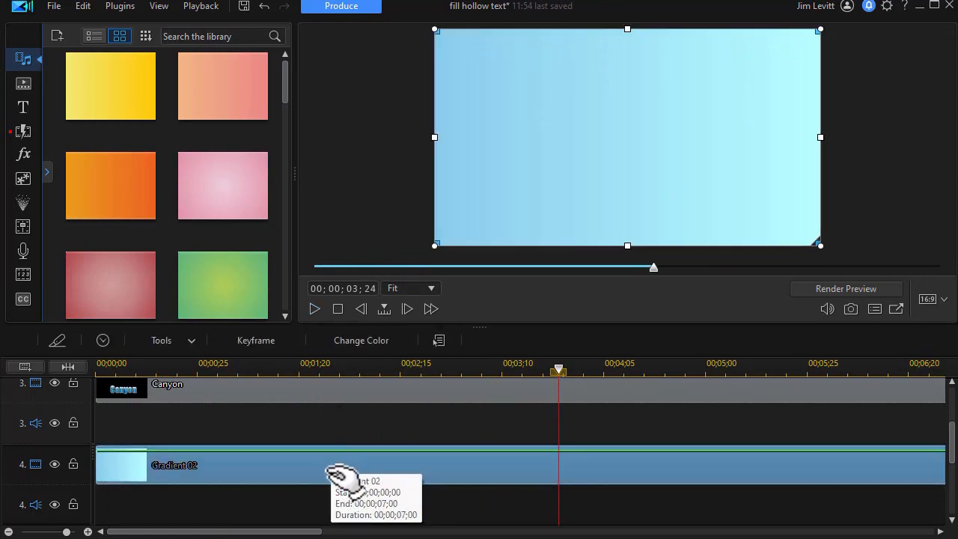
double_click(326, 473)
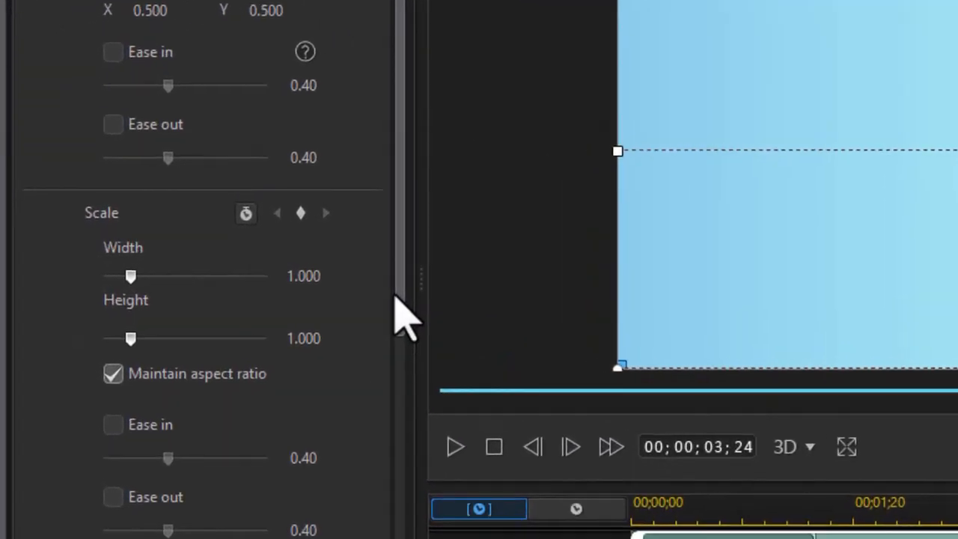
left_click_drag(396, 295, 306, 385)
left_click_drag(254, 288, 134, 292)
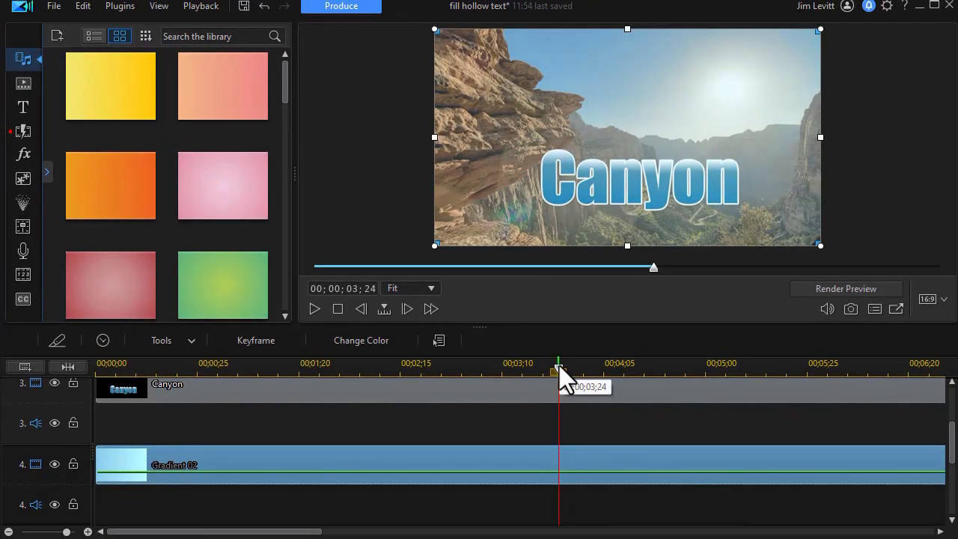
Play the sequence from the start and check how the gradient edge lines up with the title fill at 00;00;02;13.
left_click_drag(589, 375, 48, 369)
left_click(187, 464)
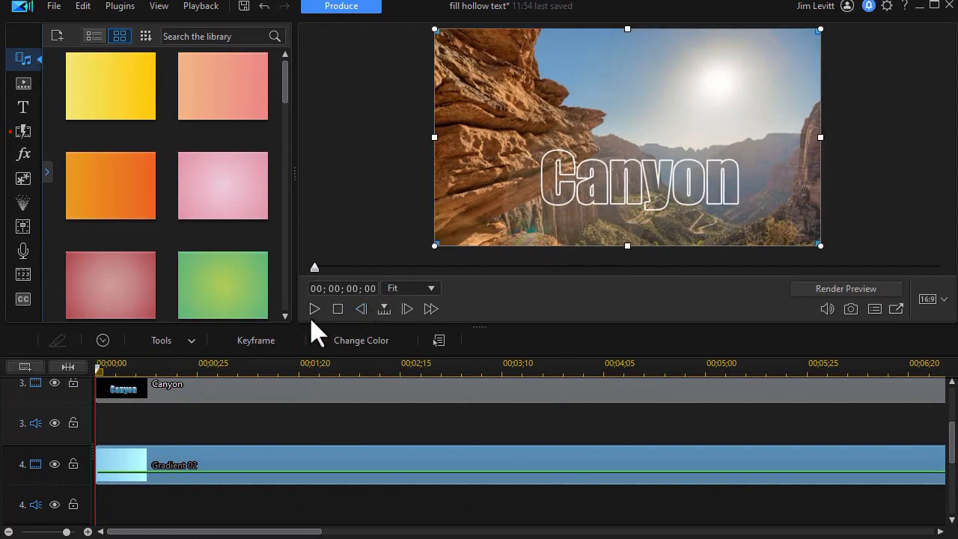
left_click(315, 308)
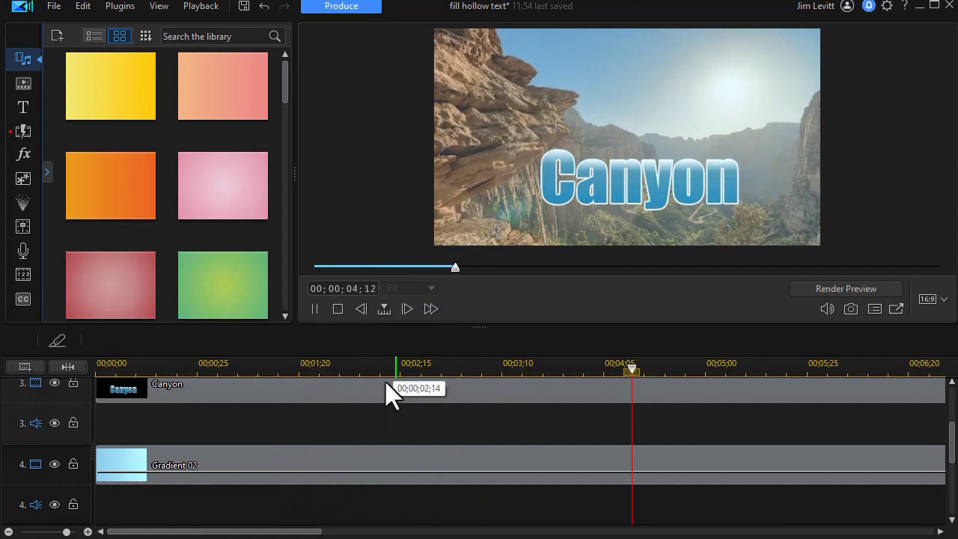
left_click(338, 309)
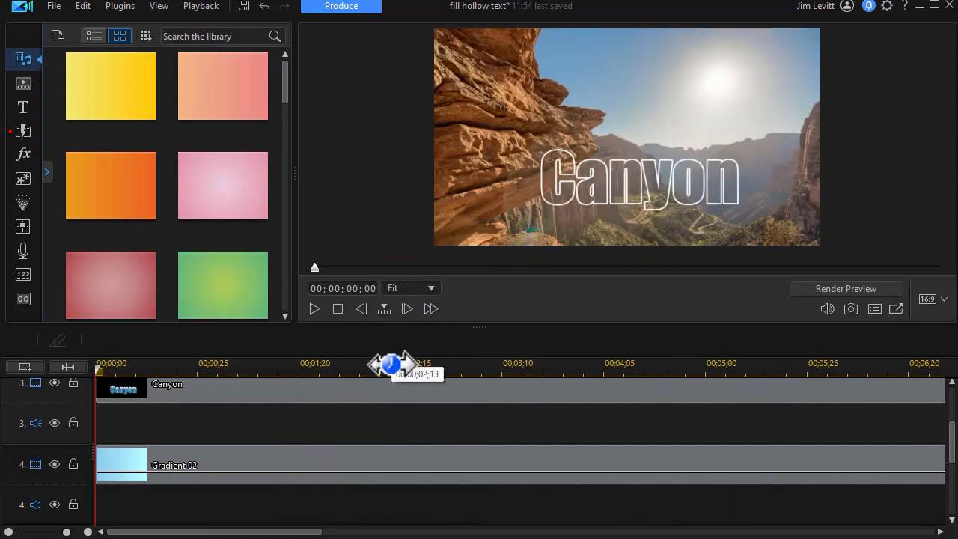
left_click(392, 362)
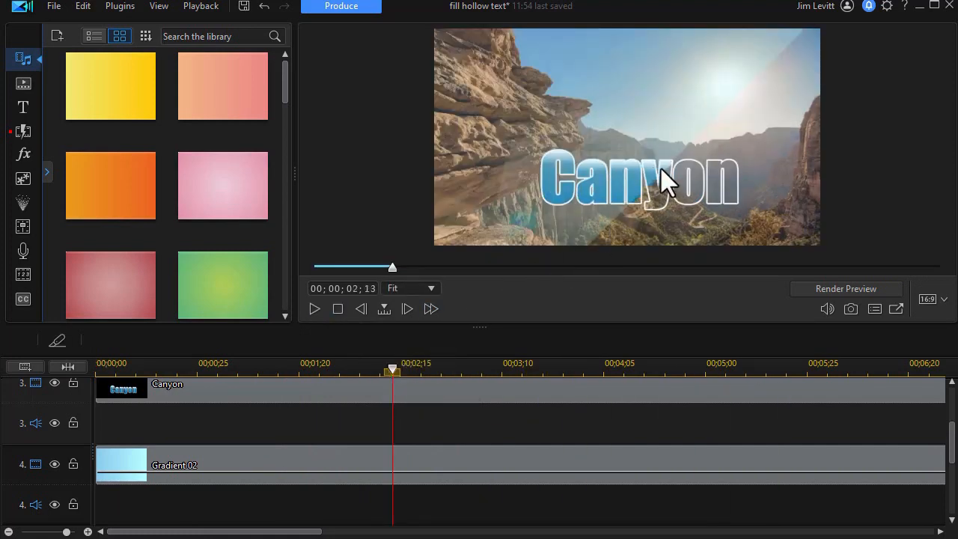